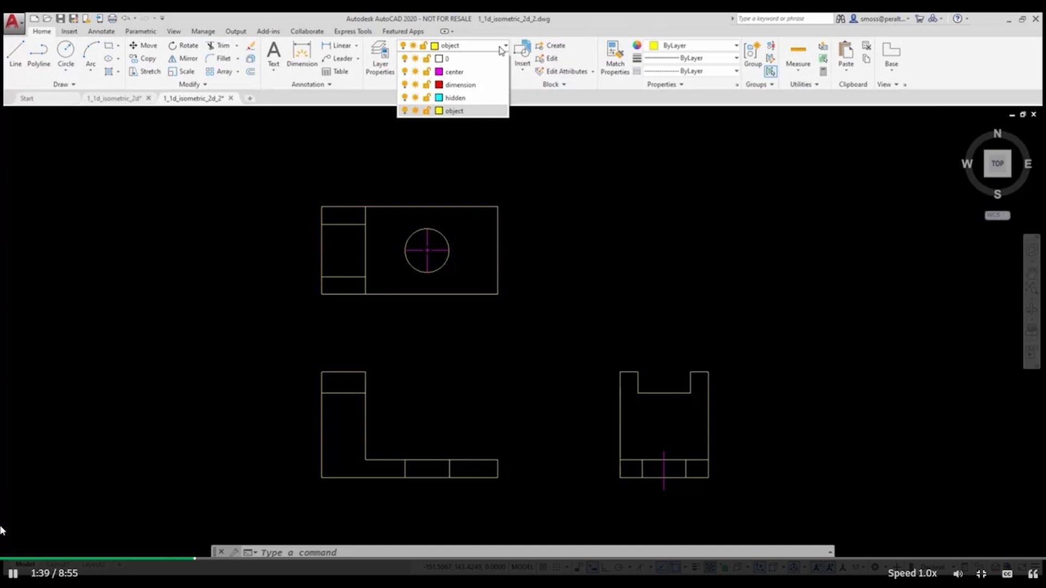
Turn on polar tracking with 30-degree increments, keeping object as the current layer.
left_click(522, 142)
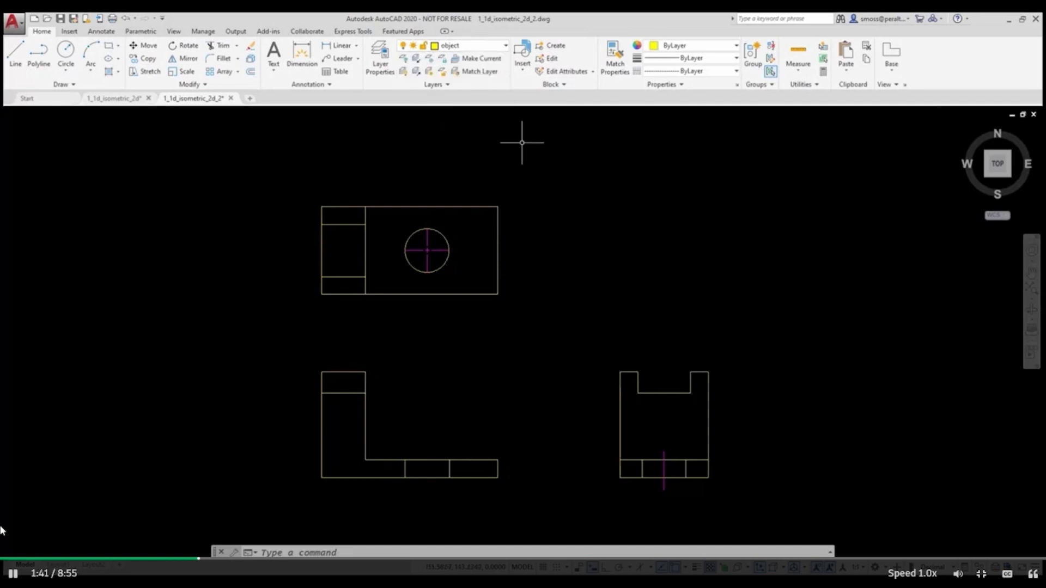
key("F10")
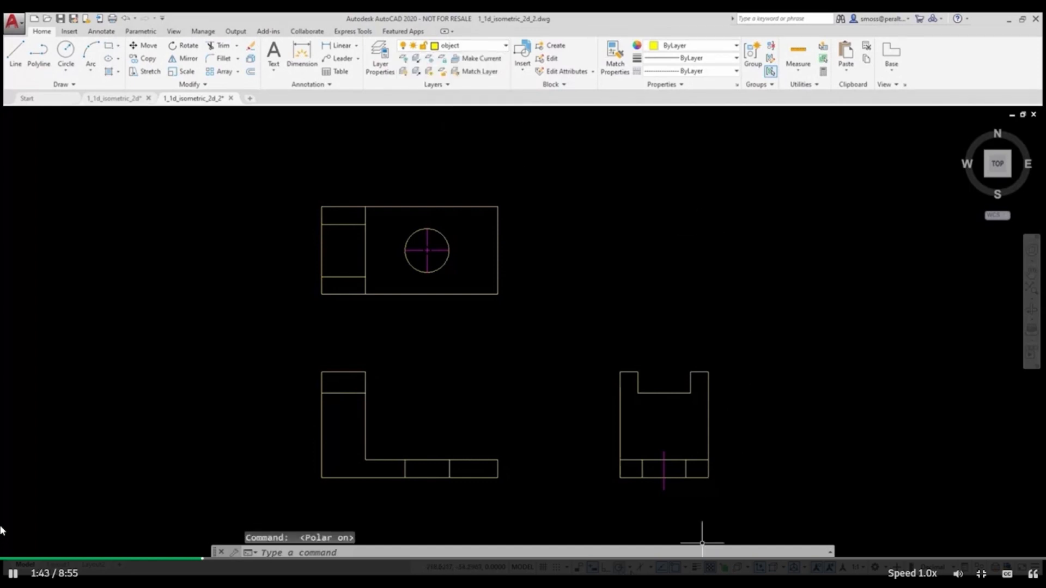
left_click(630, 567)
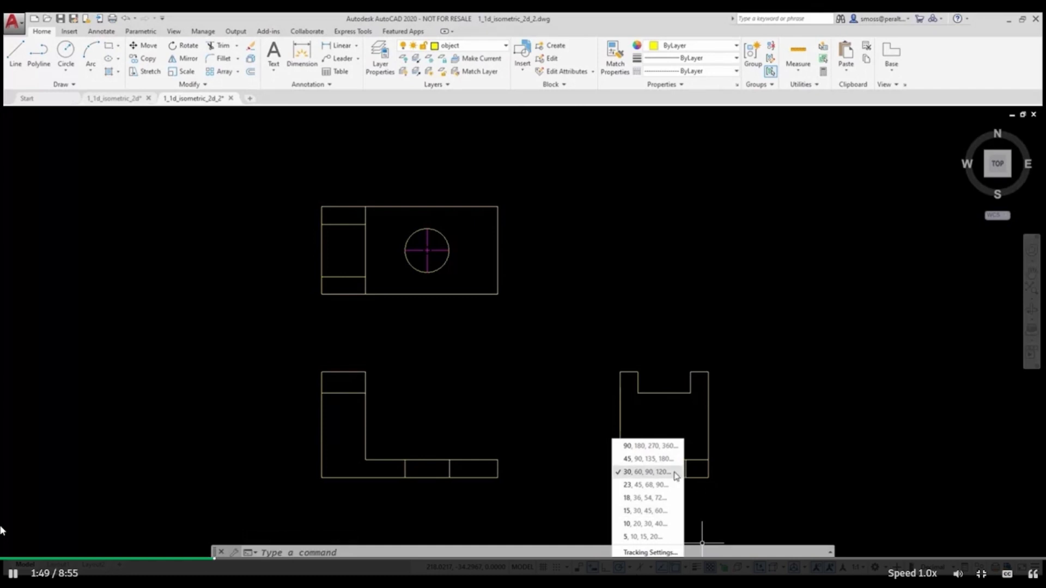
left_click(724, 507)
Turn on isometric drafting with isoplane Right and open the list of isoplane choices.
left_click(721, 503)
left_click(689, 532)
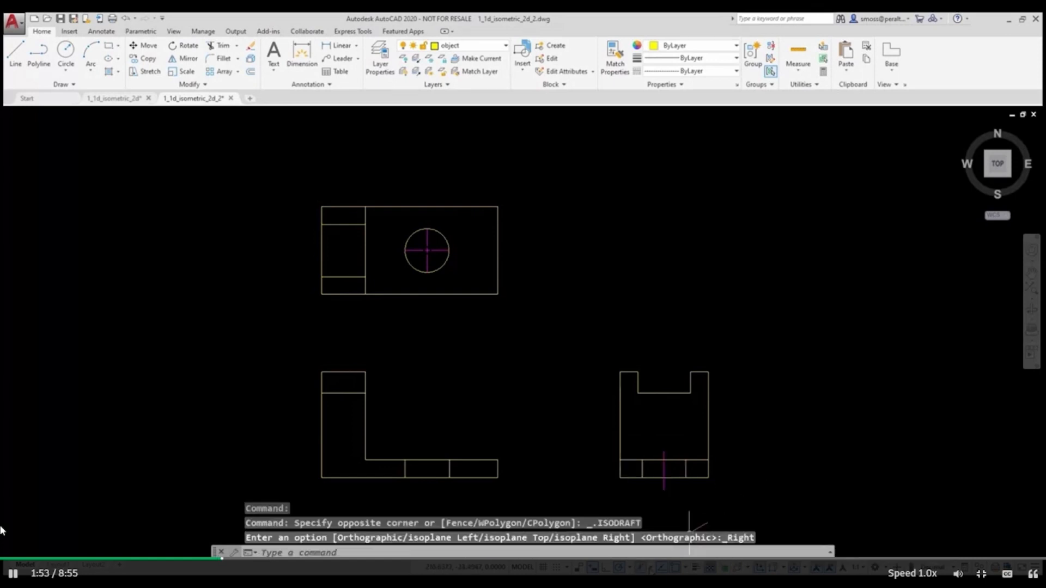
left_click(652, 567)
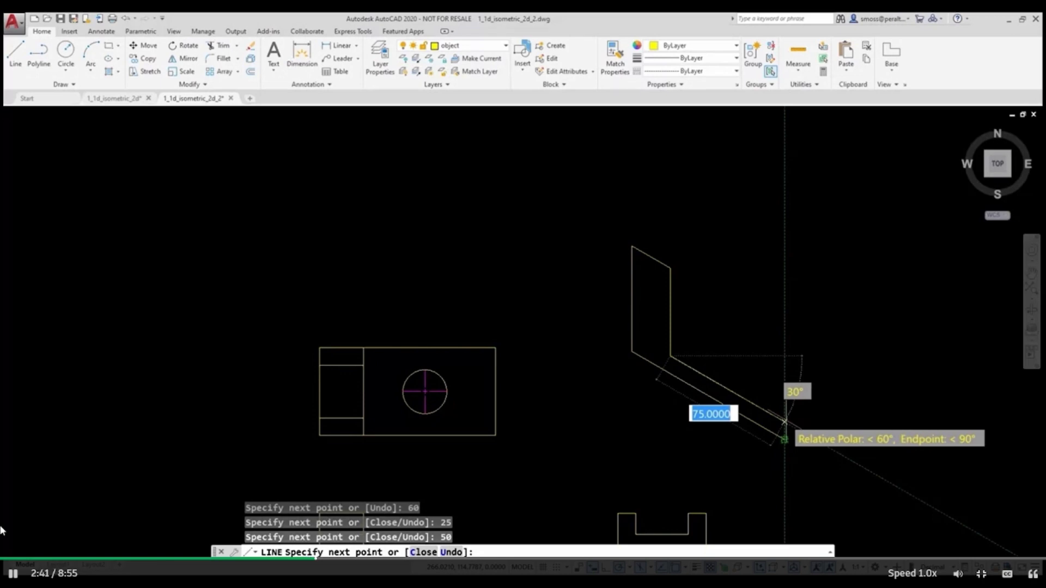
Close the L-shaped side profile with the 75-unit upper base edge and the short vertical end edge, and end the line.
left_click(785, 421)
left_click(785, 438)
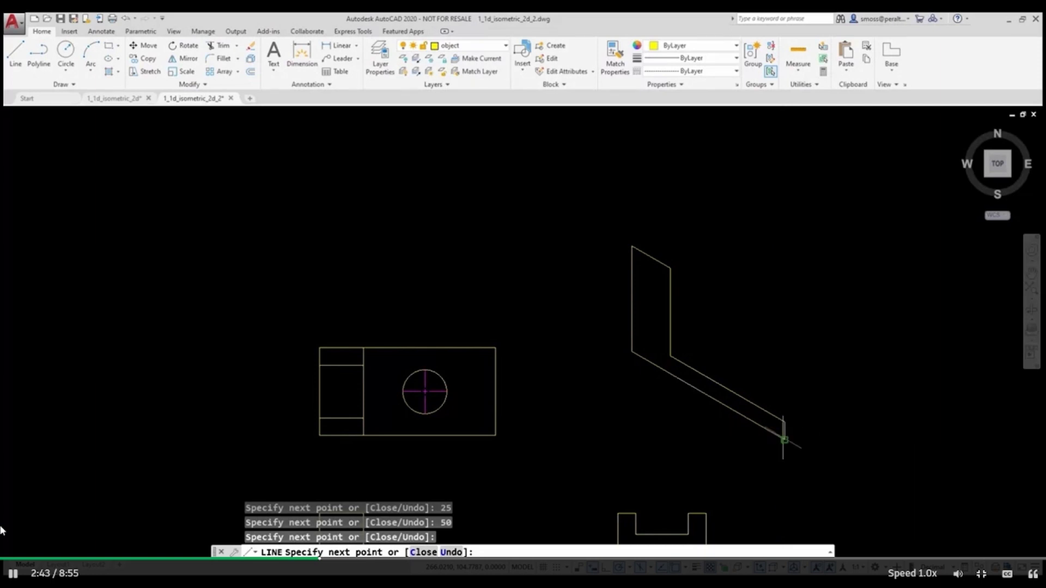
right_click(783, 439)
left_click(805, 444)
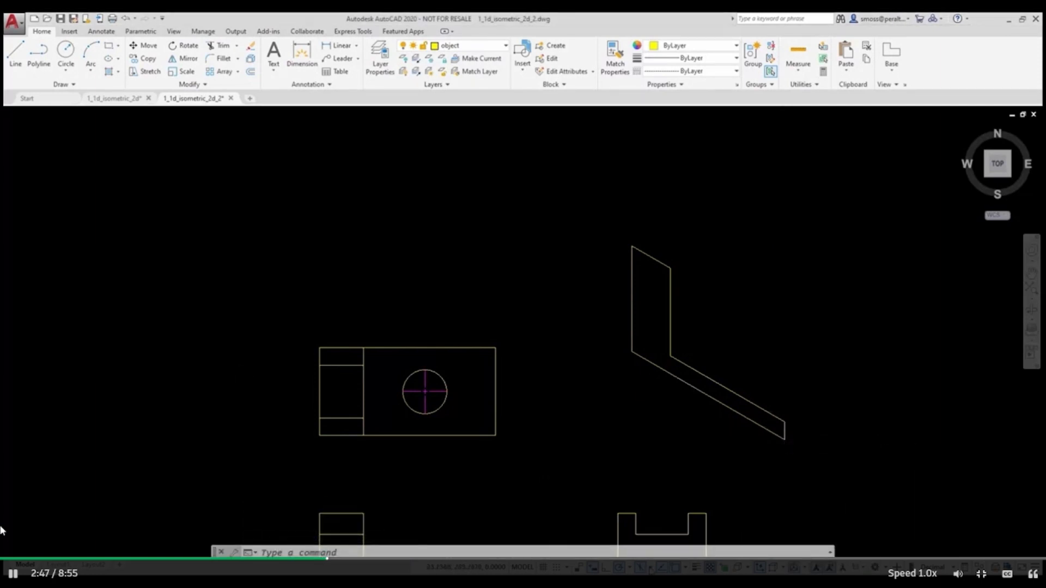
On isoplane Right, draw the base's end face from the profile's lowest corner: 50 at 30°, 10 up, and back to the profile.
left_click(650, 568)
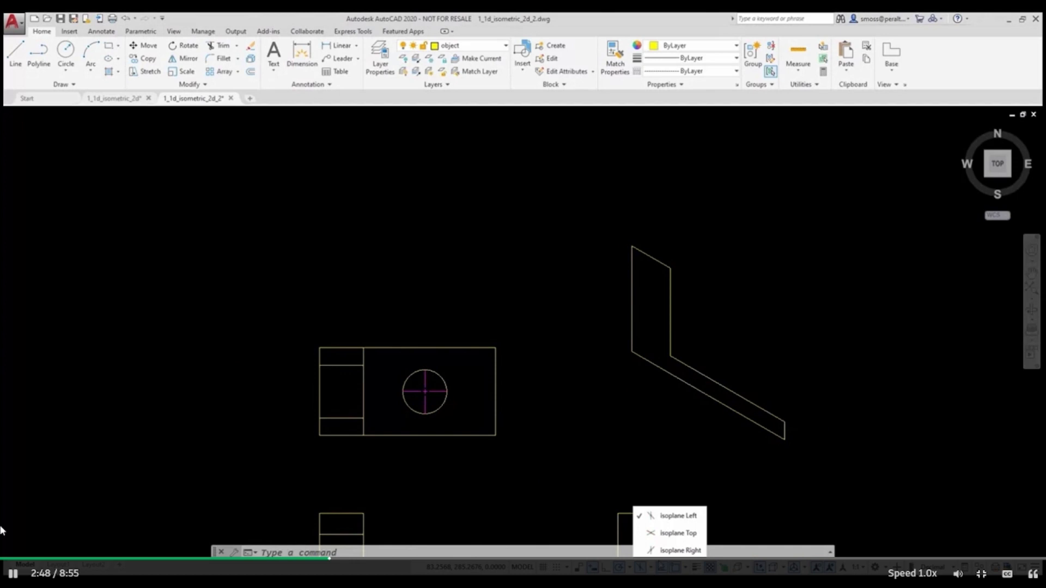
left_click(675, 551)
right_click(660, 437)
mouse_move(706, 257)
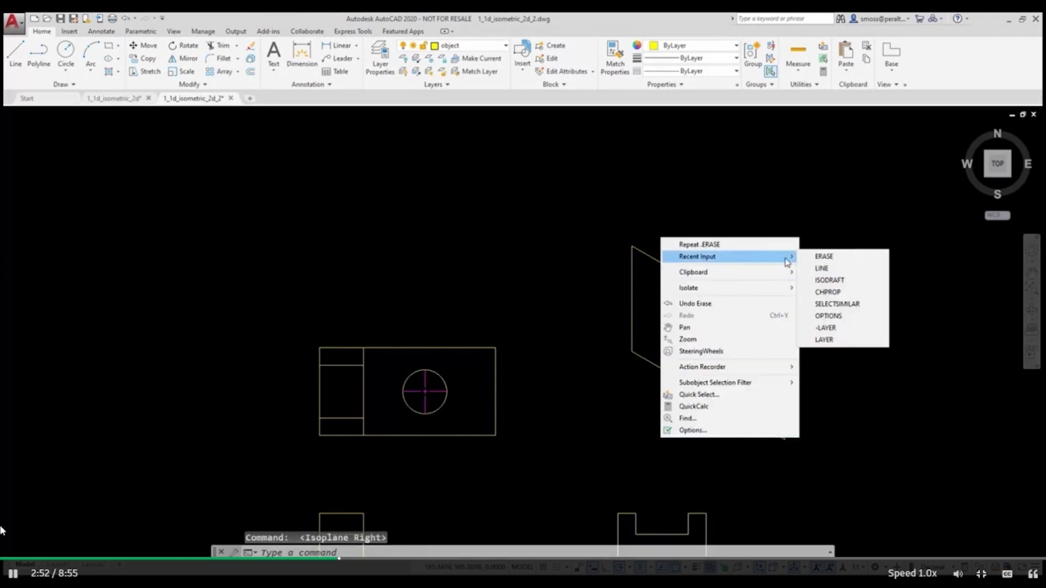
left_click(822, 269)
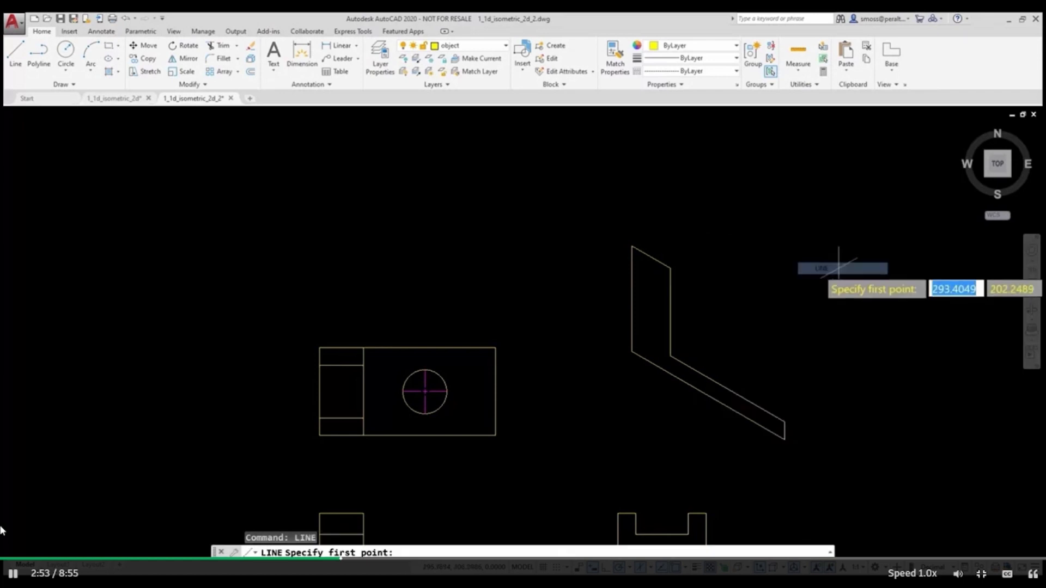
left_click(784, 439)
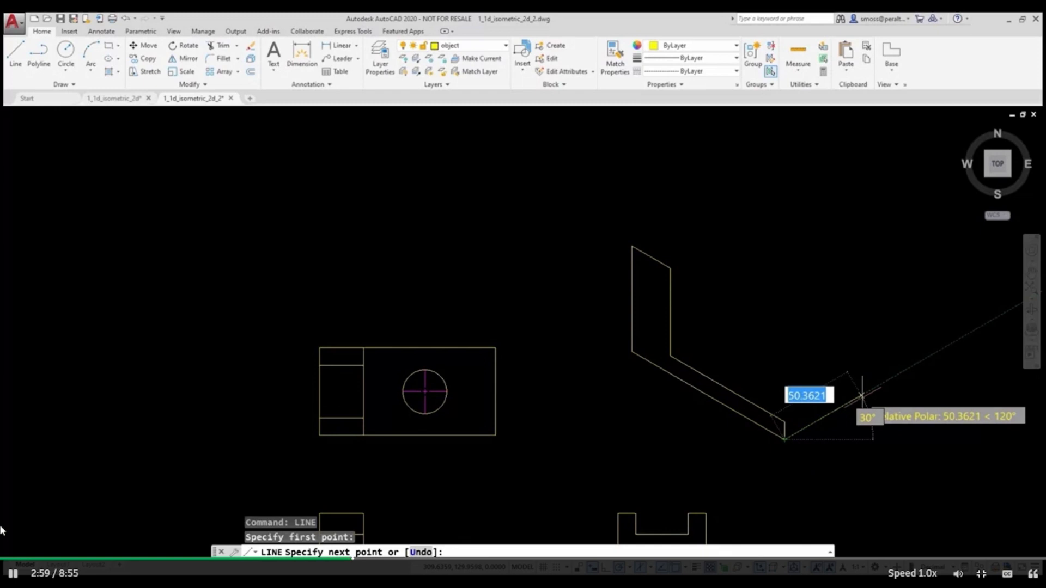
type("50")
key("Return")
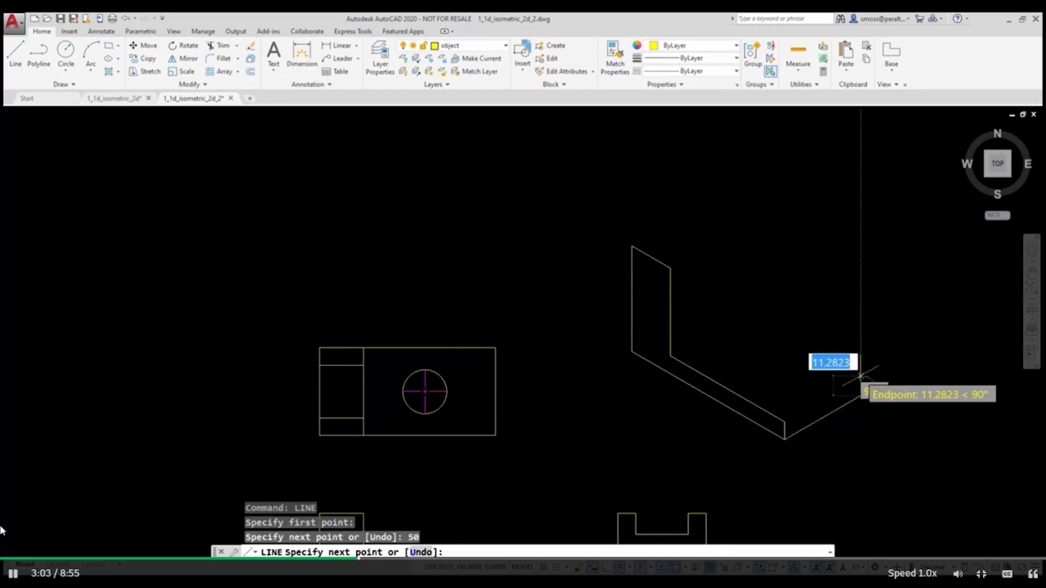
type("10")
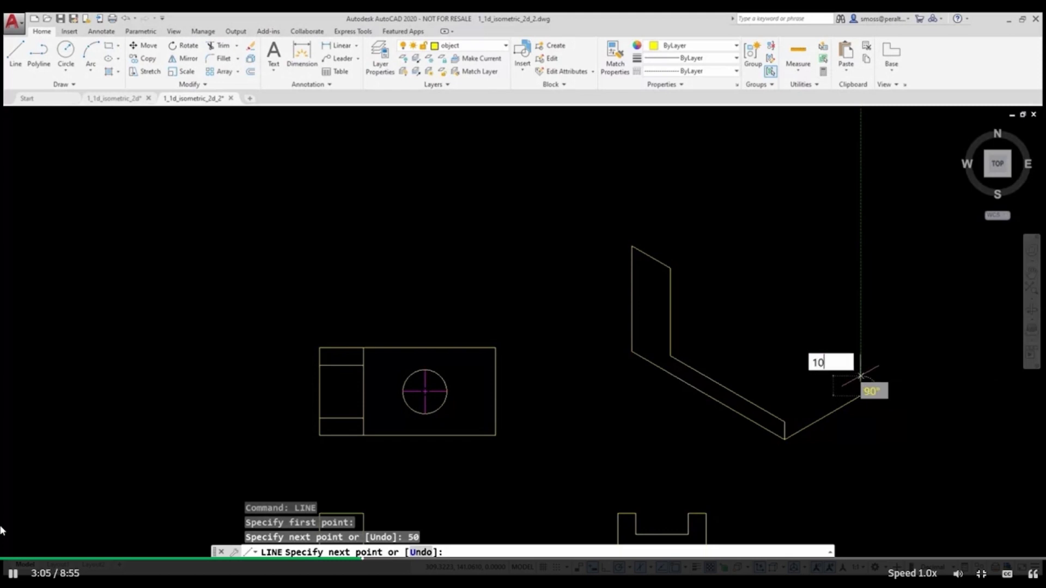
key("Return")
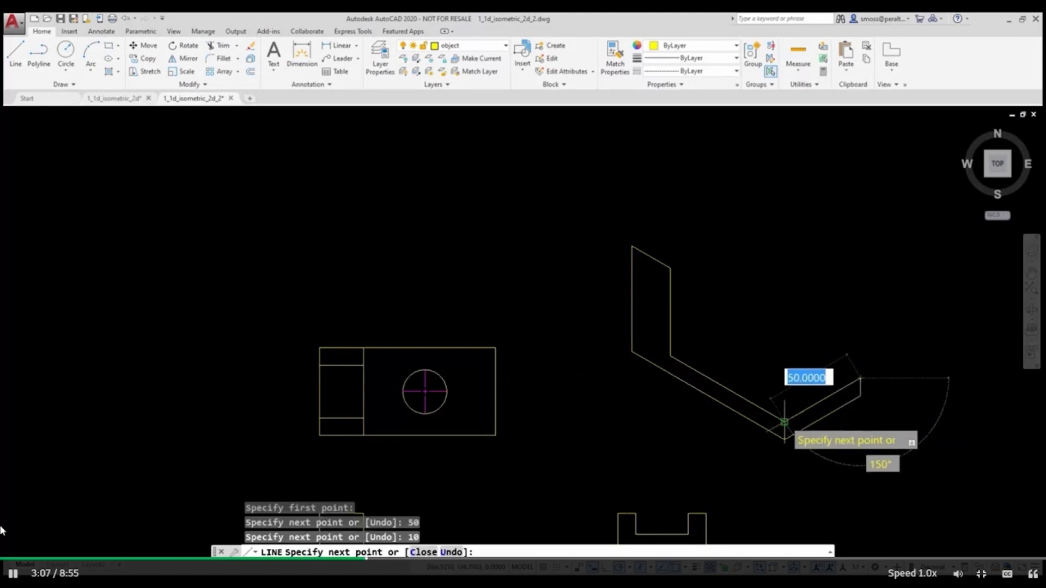
right_click(786, 423)
left_click(806, 430)
Draw the notched upper edge from the upright's top inner corner: 10 at 30°, 12 down, 30 at 30°, 12 up.
right_click(747, 285)
left_click(760, 289)
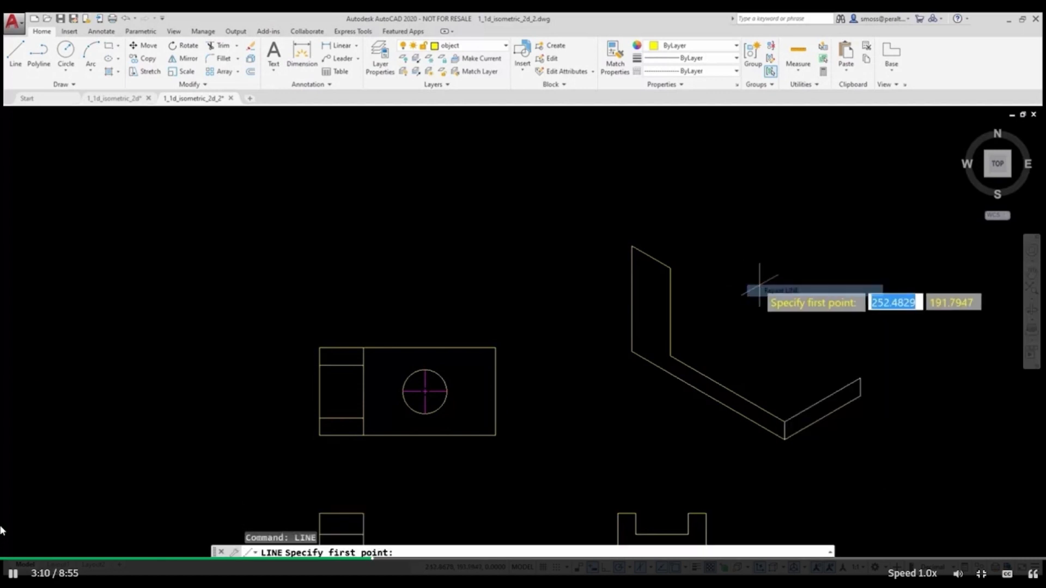
left_click(670, 268)
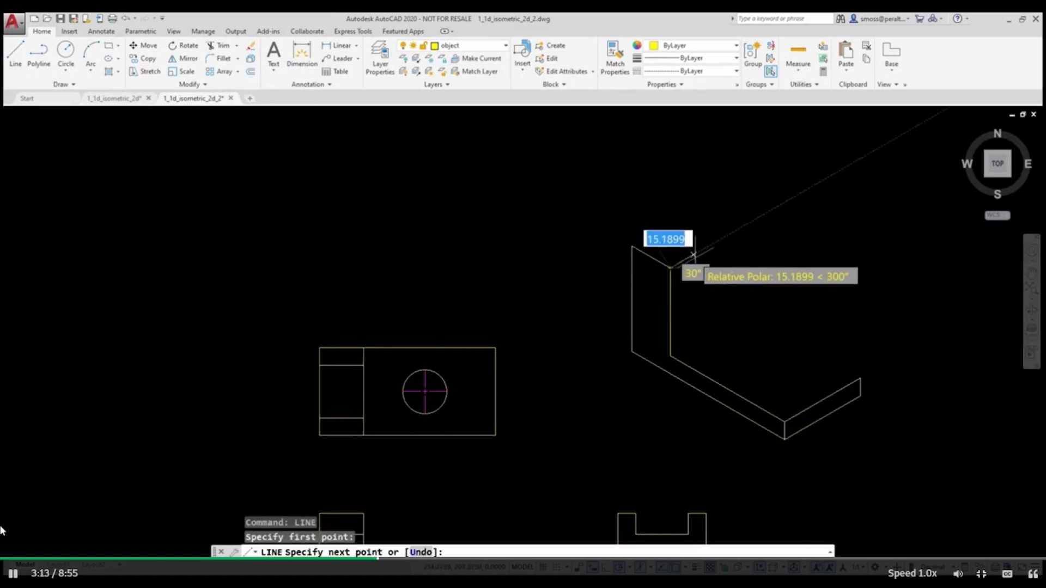
type("10")
key("Return")
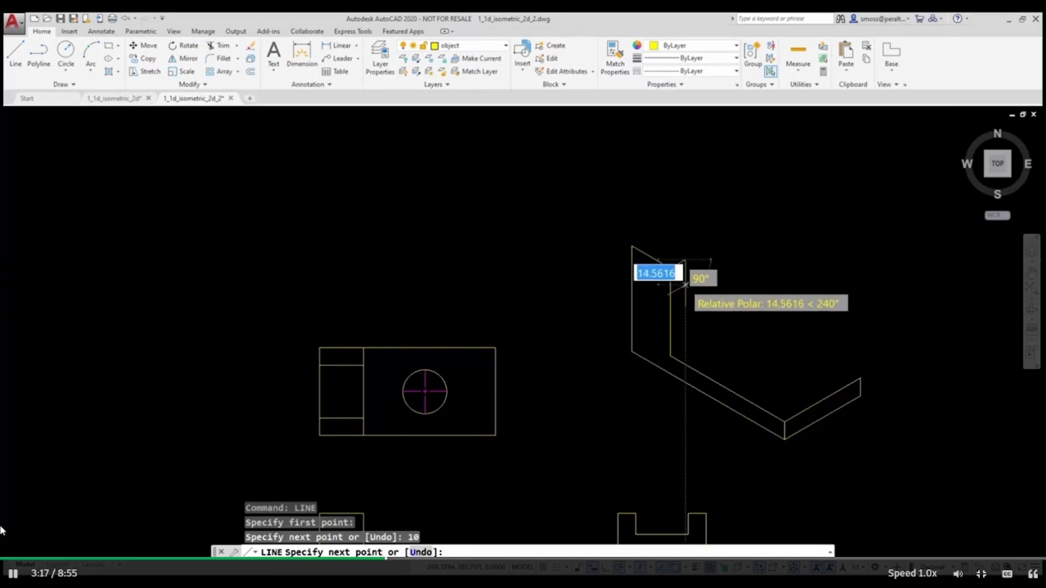
type("12")
key("Return")
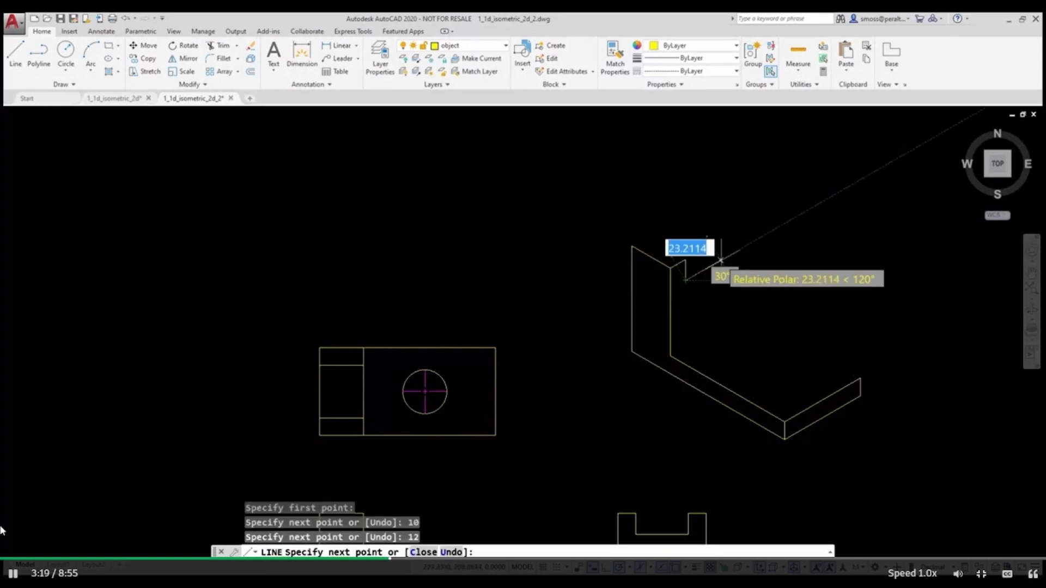
type("30")
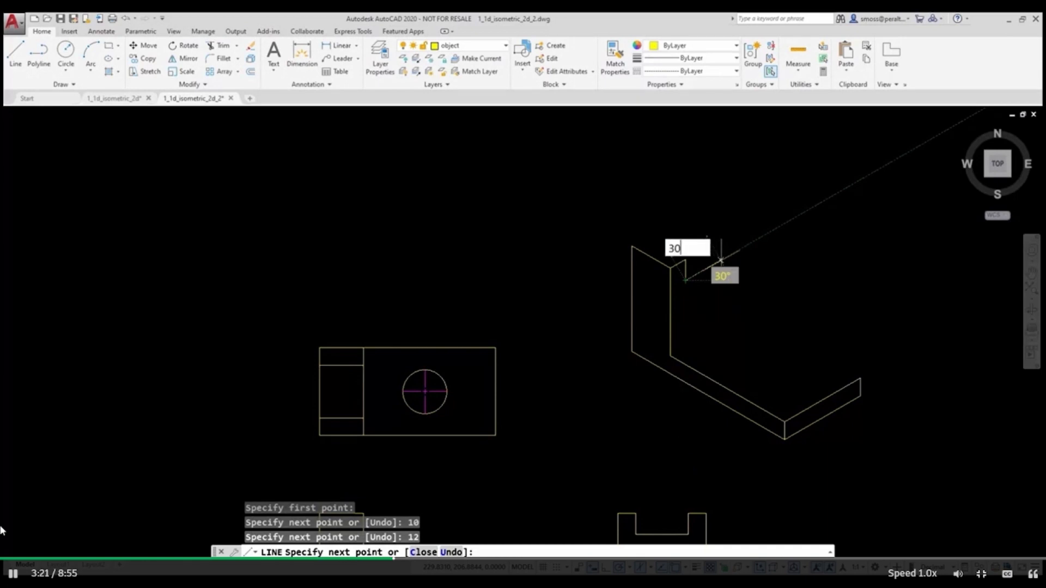
key("Return")
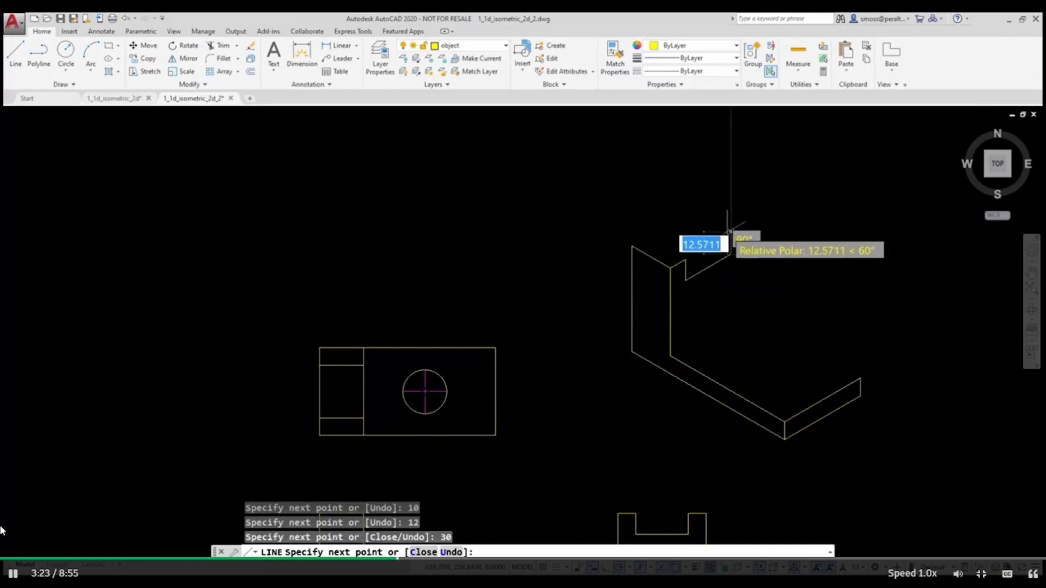
type("10")
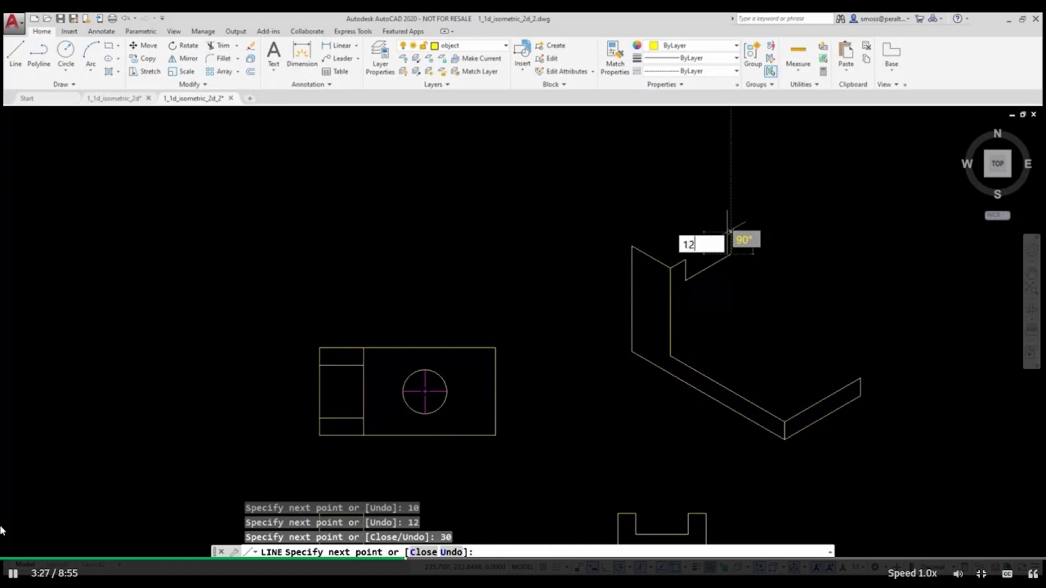
key("Return")
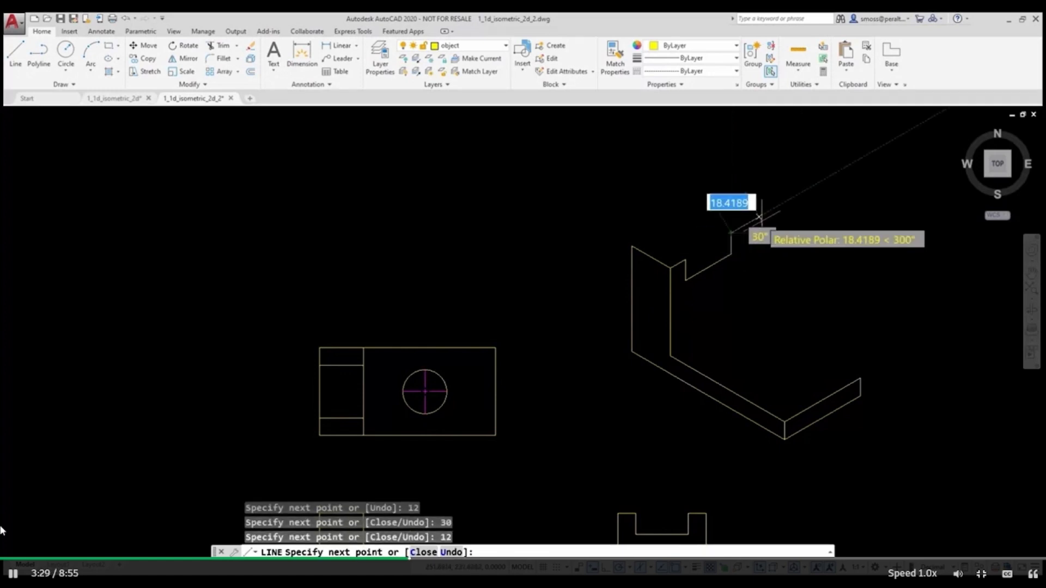
Complete the upright's face with 10 at 30°, 50 down, and a line back to the profile's inner corner.
type("10")
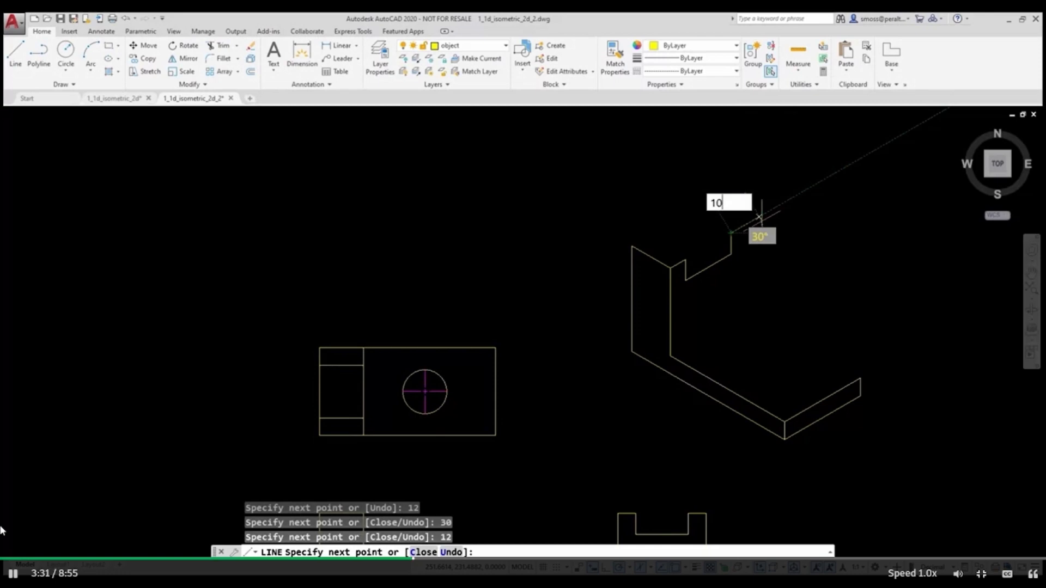
key("Return")
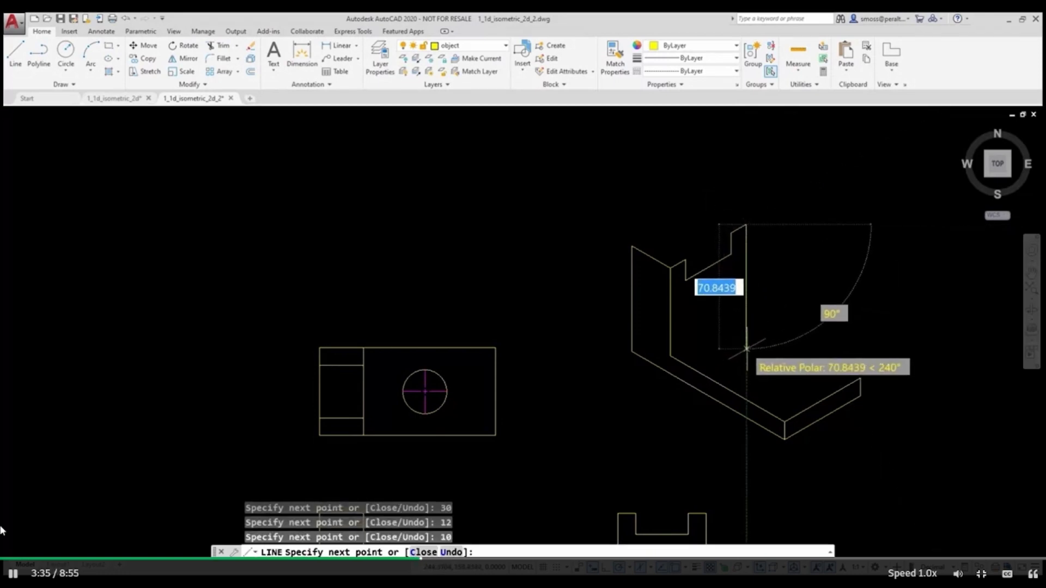
type("50")
key("Return")
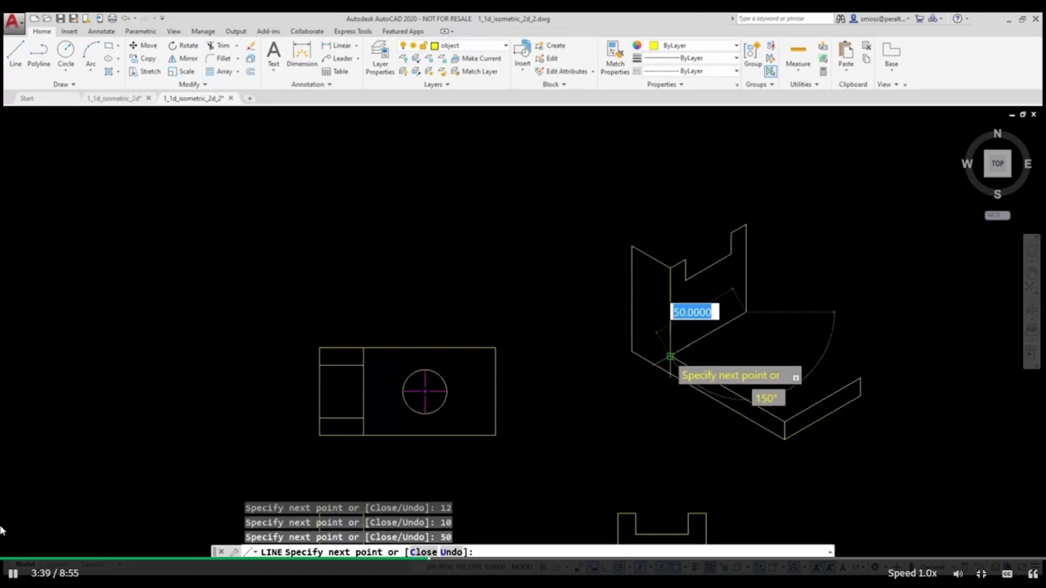
right_click(670, 356)
left_click(689, 363)
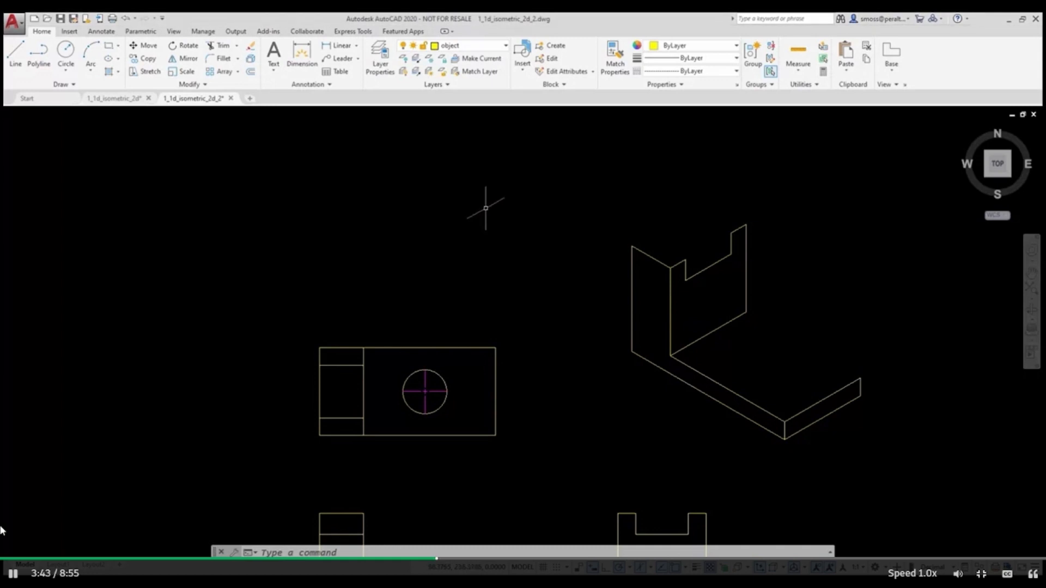
On isoplane Top, draw the near prong's top face from the upright's outer top corner: 10 at 30°, and across to the notch edge.
key("F5")
key("F5")
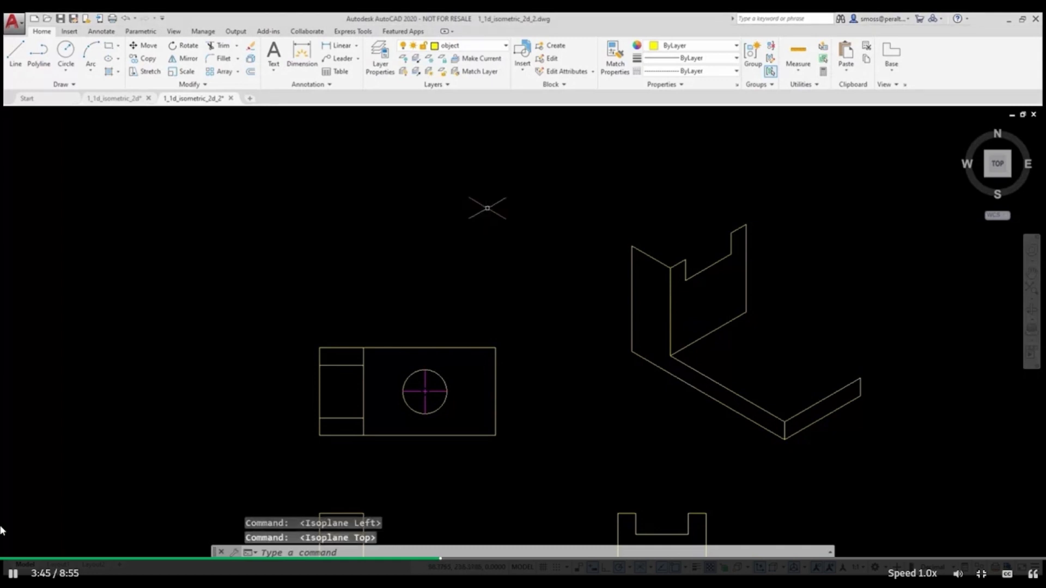
right_click(579, 233)
left_click(591, 239)
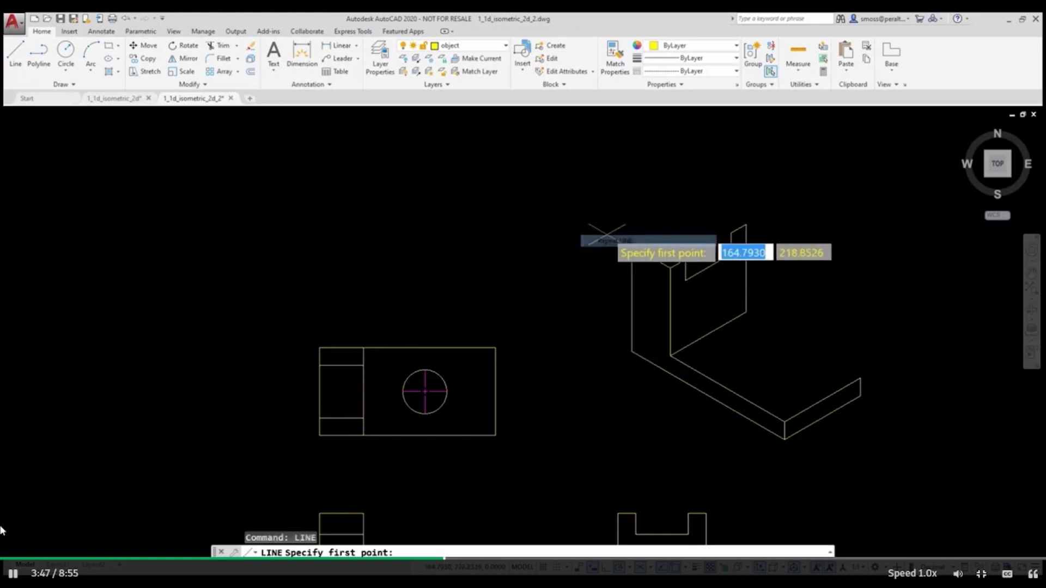
left_click(631, 247)
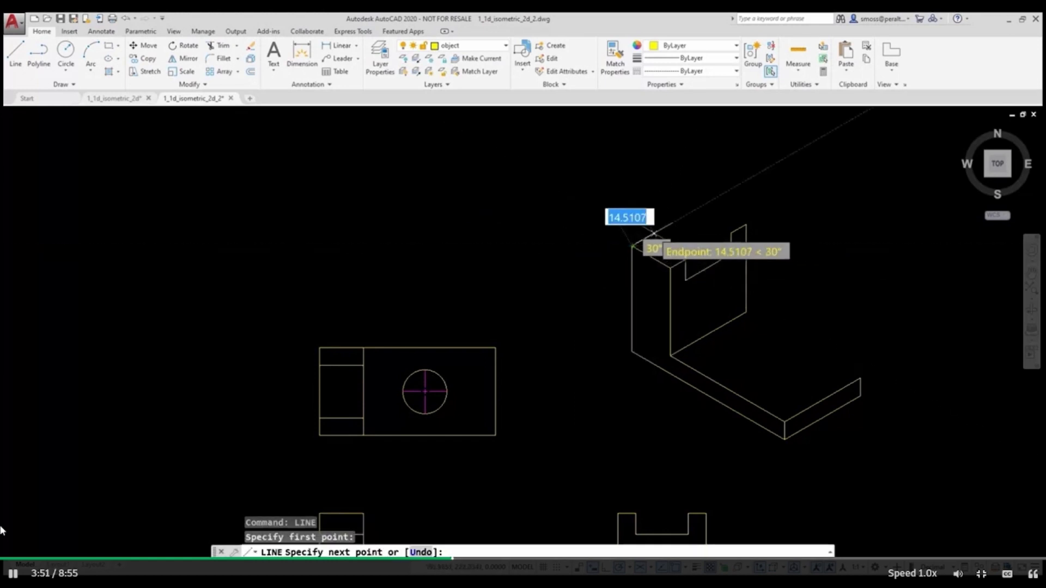
type("10")
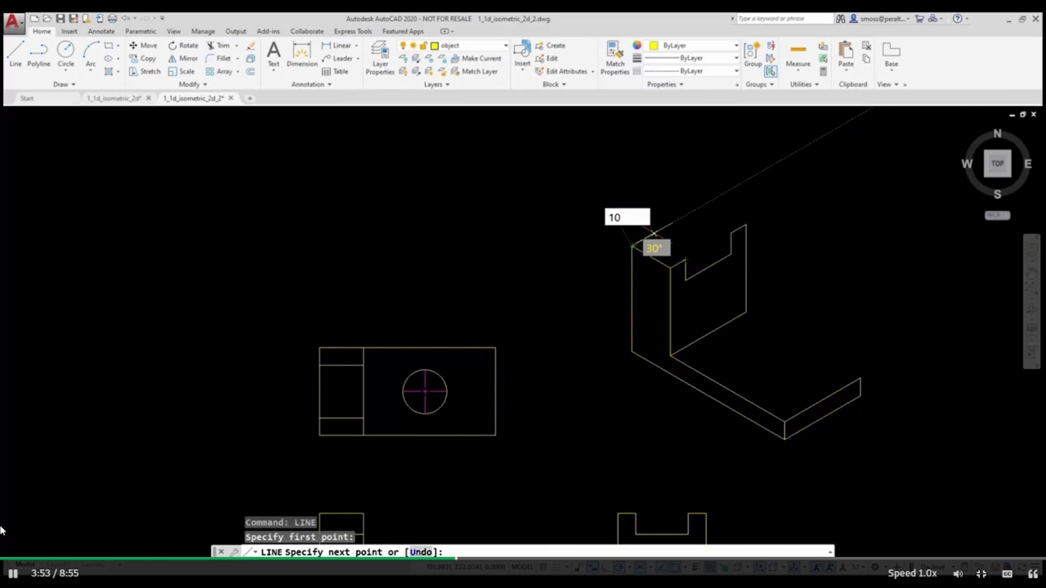
key("Return")
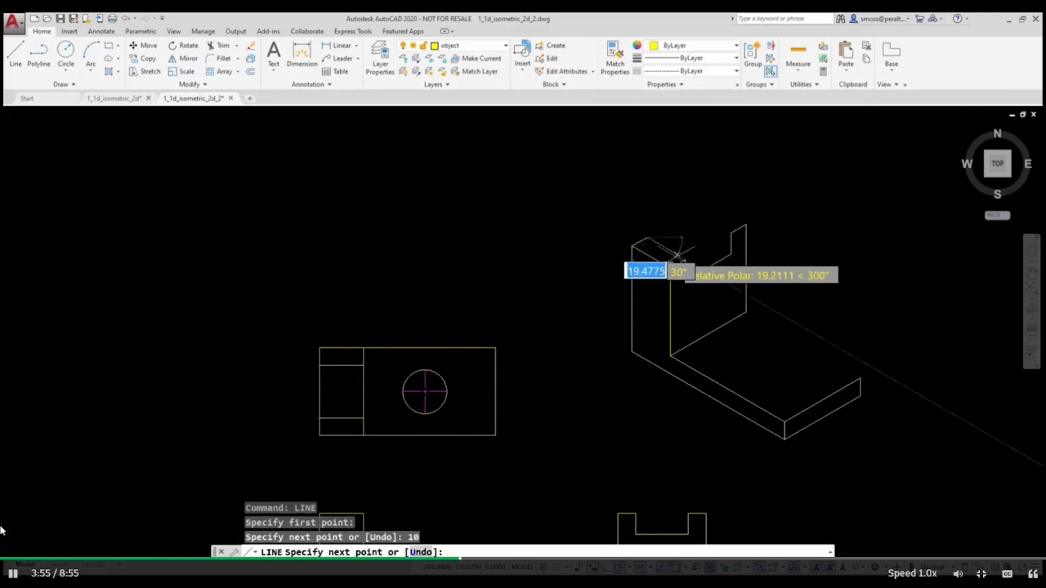
left_click(670, 251)
right_click(671, 253)
left_click(694, 261)
Draw the base's far upper edge from the upright's far lower corner to the end face's upper corner.
right_click(675, 208)
left_click(695, 214)
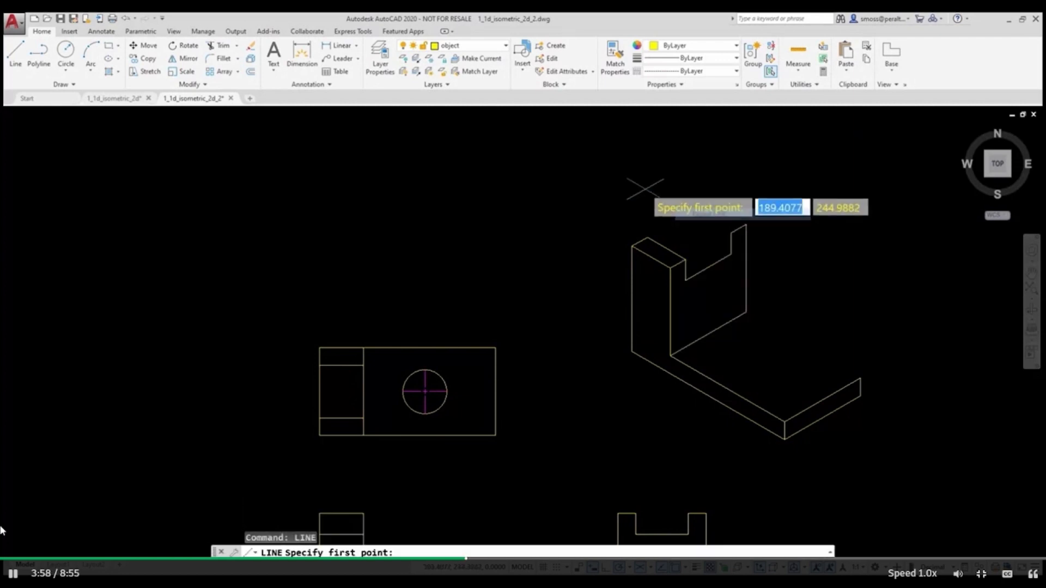
left_click(746, 311)
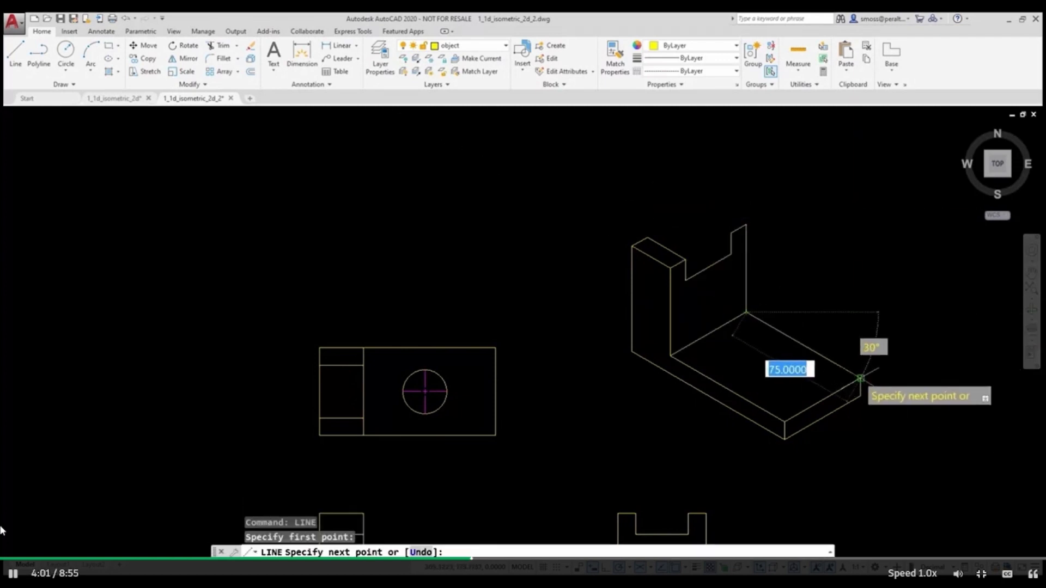
left_click(860, 378)
right_click(859, 378)
left_click(876, 384)
Draw the far prong's top face from the upright's far top corner: 25 at 150°, 10 down along the 30° axis, and back to the notch edge.
right_click(681, 207)
left_click(695, 213)
left_click(746, 238)
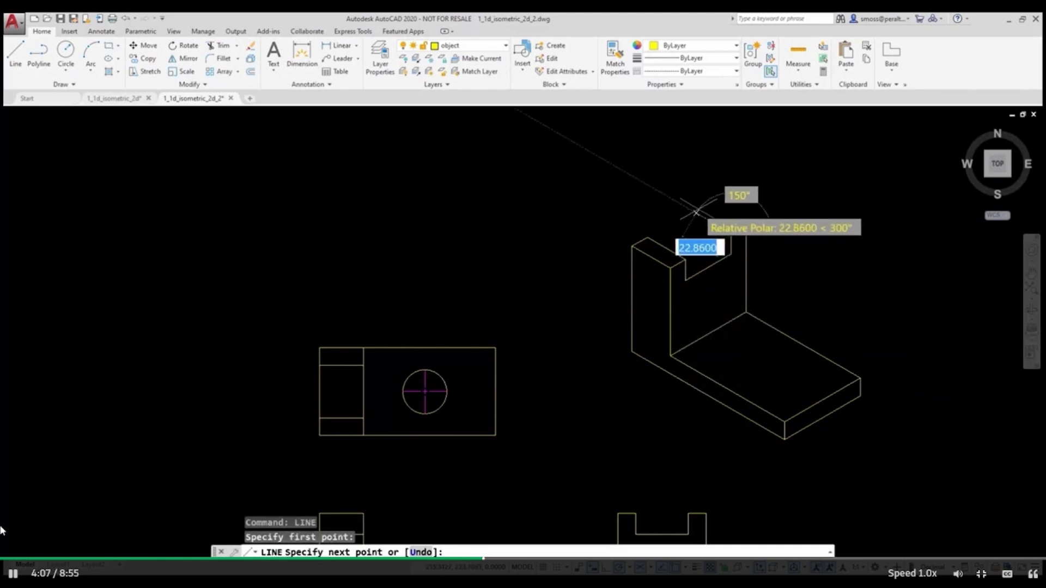
type("25")
key("Return")
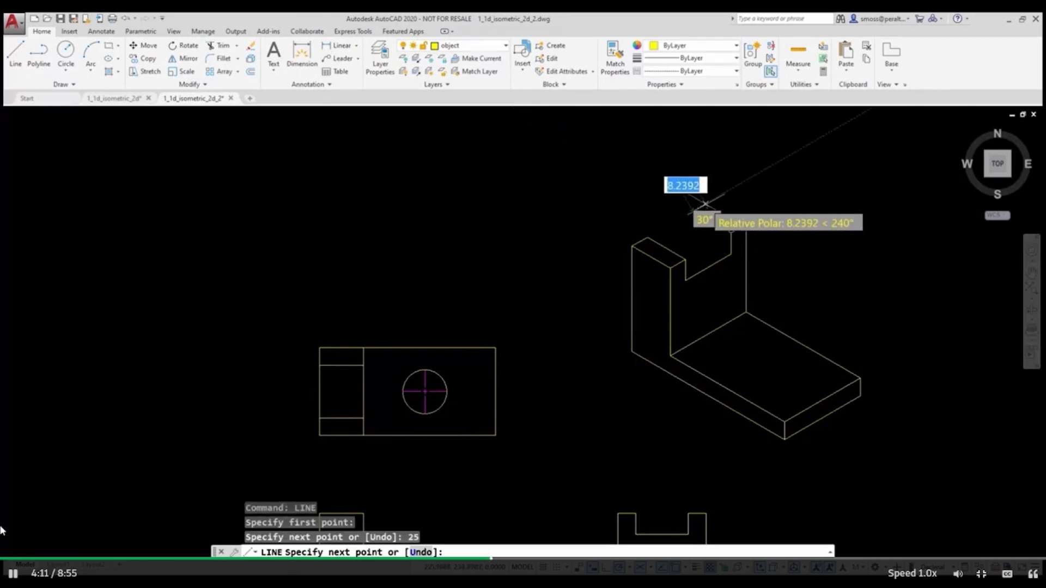
type("10")
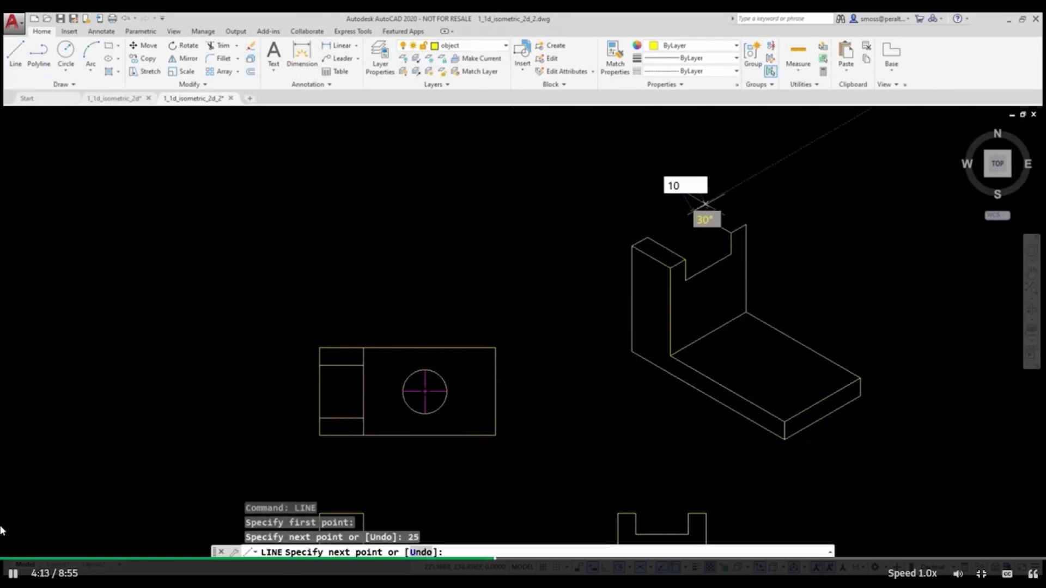
key("Return")
right_click(747, 225)
left_click(762, 227)
right_click(680, 203)
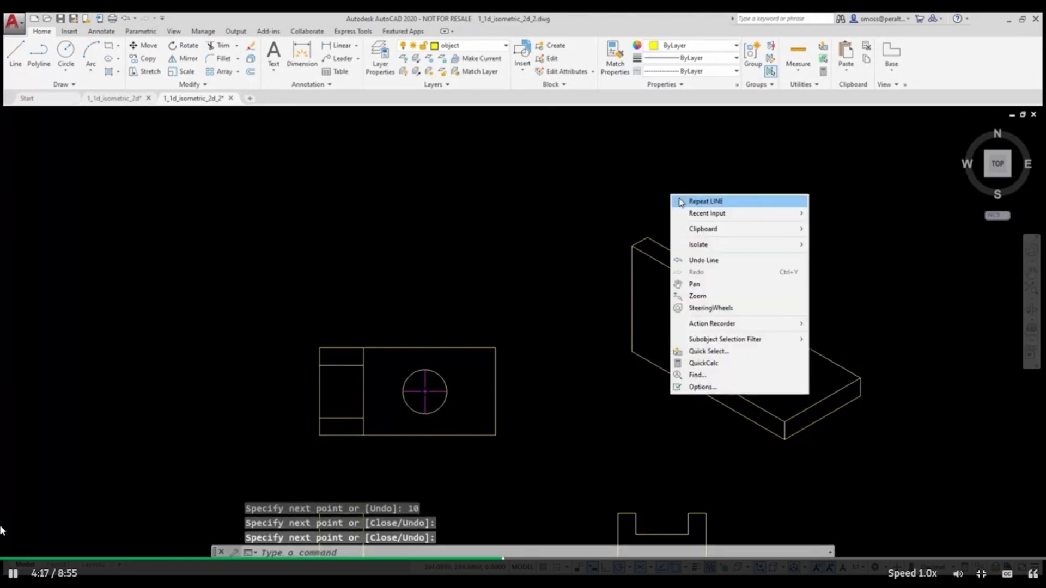
left_click(702, 202)
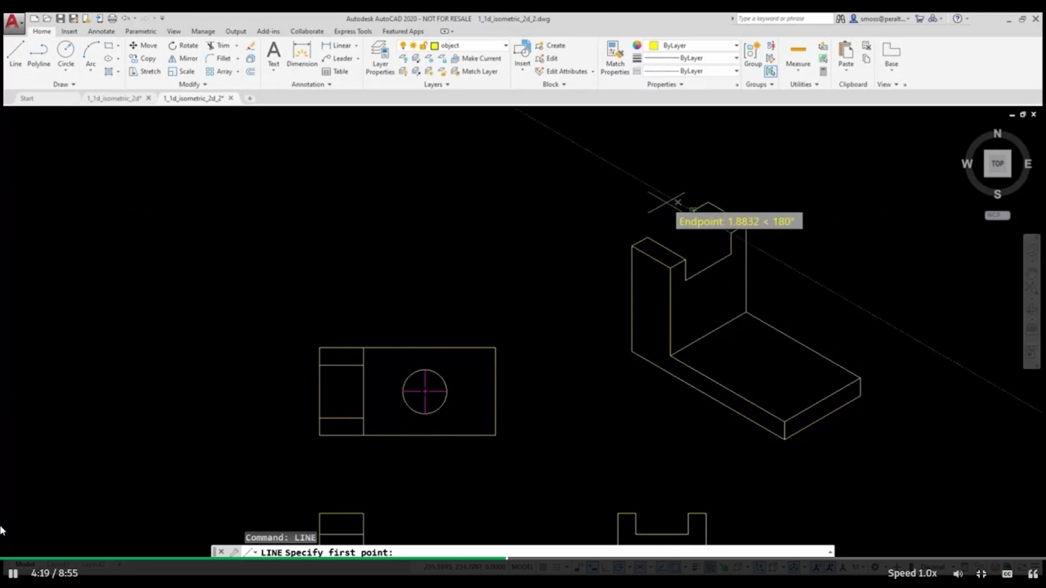
key("Escape")
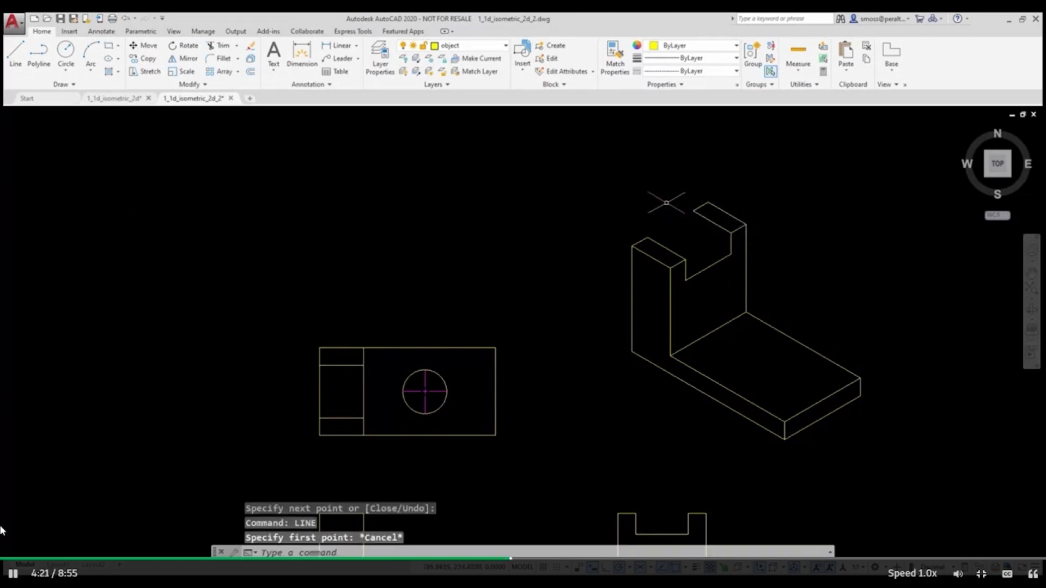
On isoplane Left, draw the notch's far side from the far prong's inner back corner: 12 down, and across to the notch's lower far corner.
key("F5")
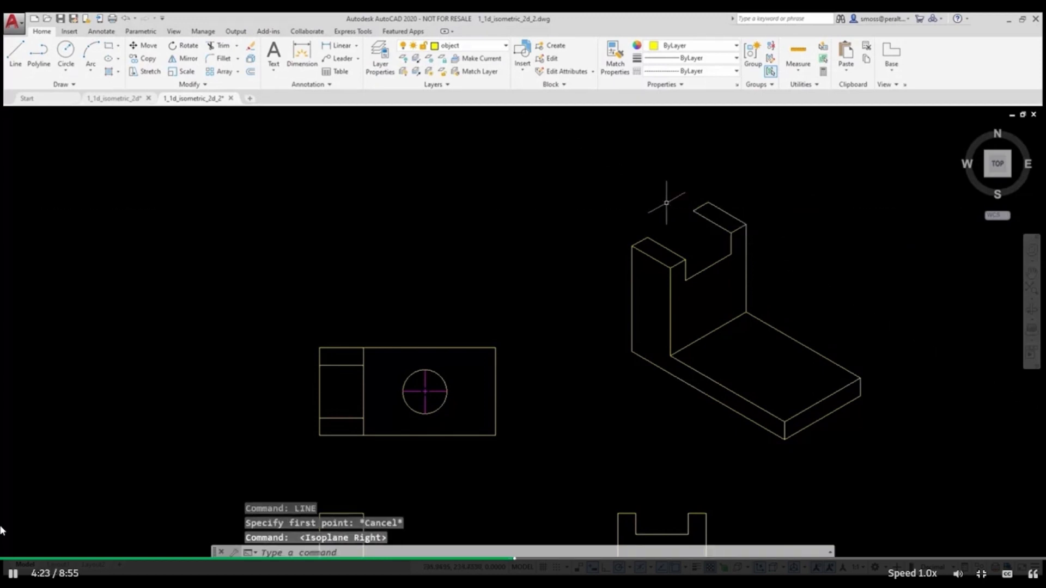
key("F5")
right_click(665, 202)
left_click(693, 210)
left_click(692, 210)
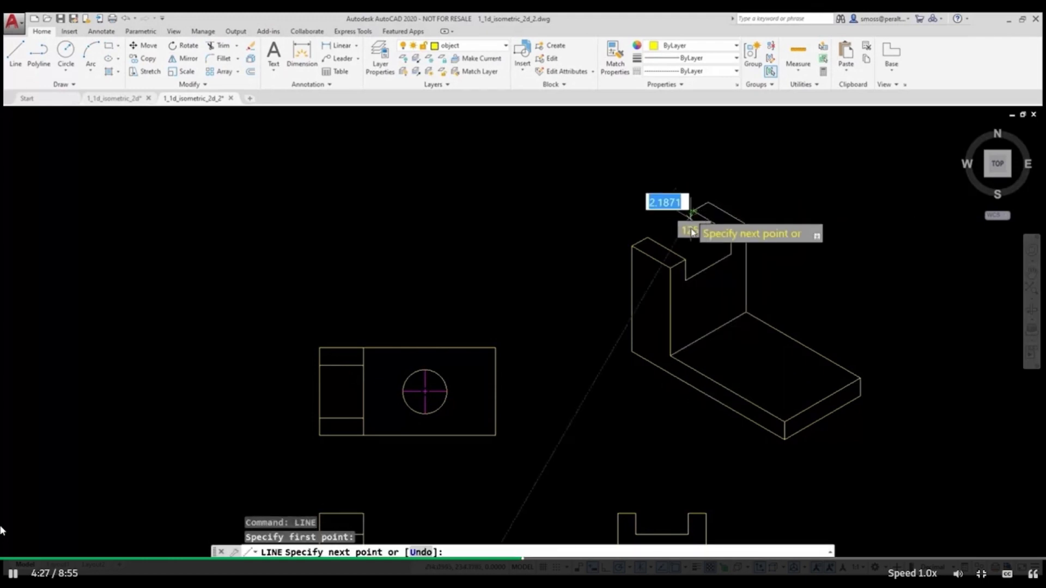
type("12")
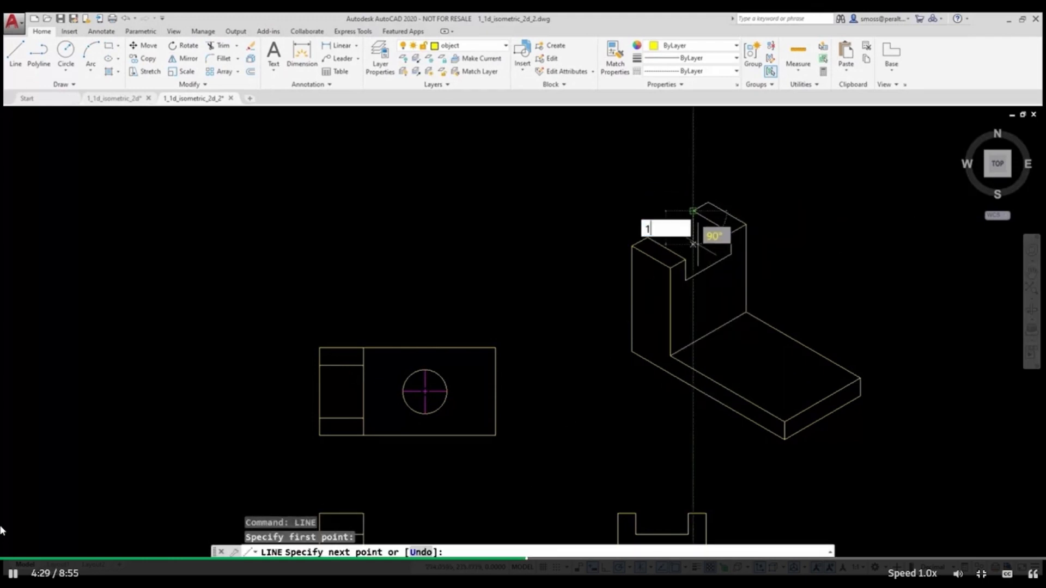
key("Return")
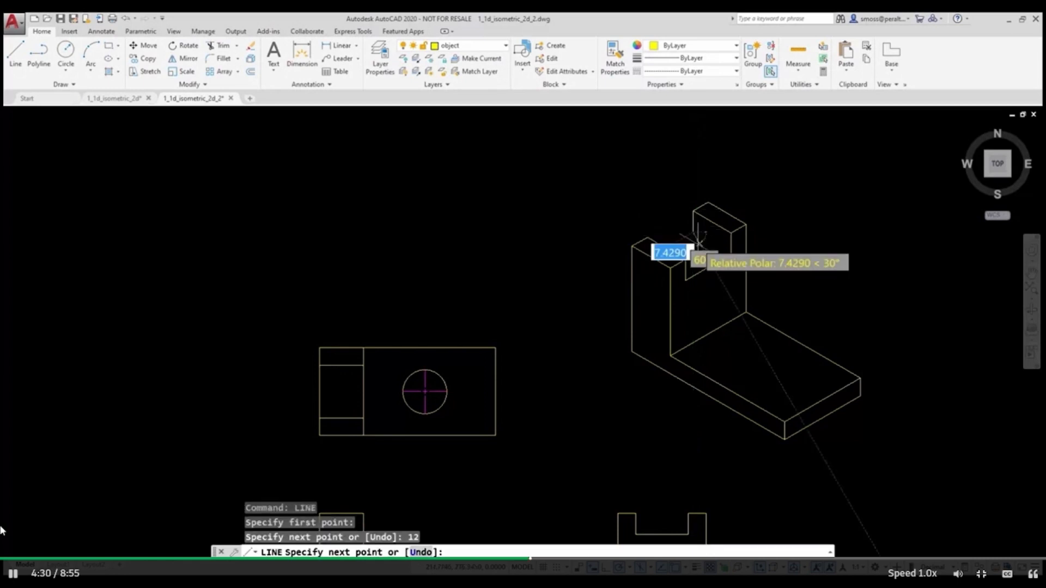
left_click(729, 254)
right_click(734, 256)
left_click(759, 263)
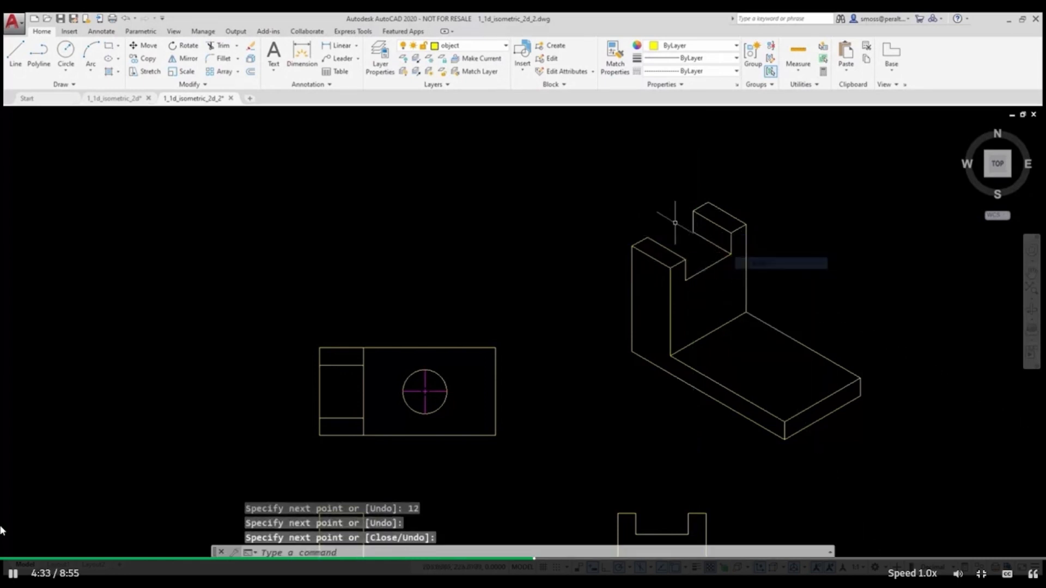
On isoplane Top, draw the notch floor's back edge from the far side's lower back corner to the near prong's top edge.
key("F5")
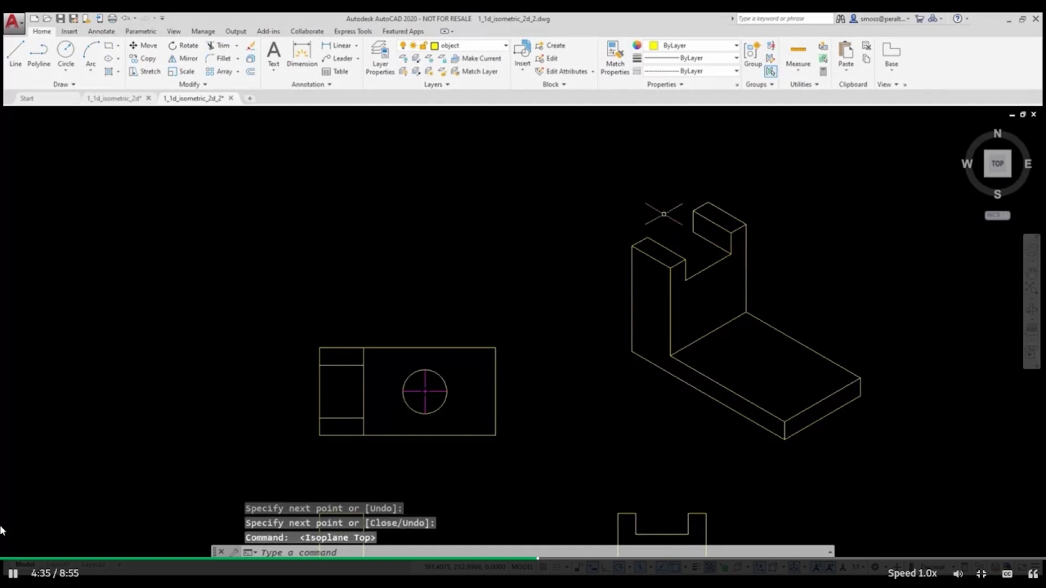
right_click(663, 214)
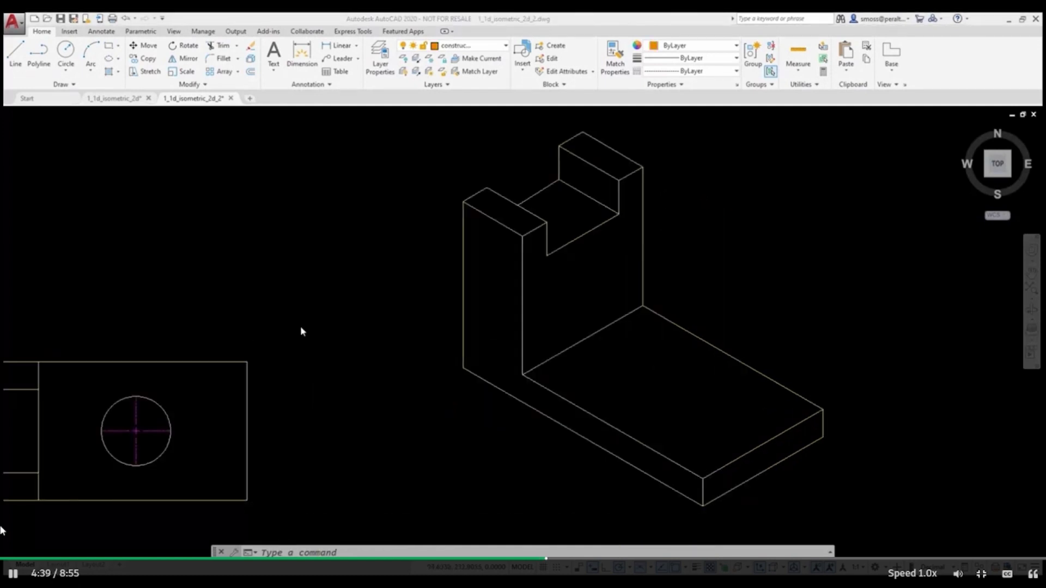
On the construction layer, draw a 40 line at 150° from the midpoint of the base end face's upper edge.
left_click(307, 238)
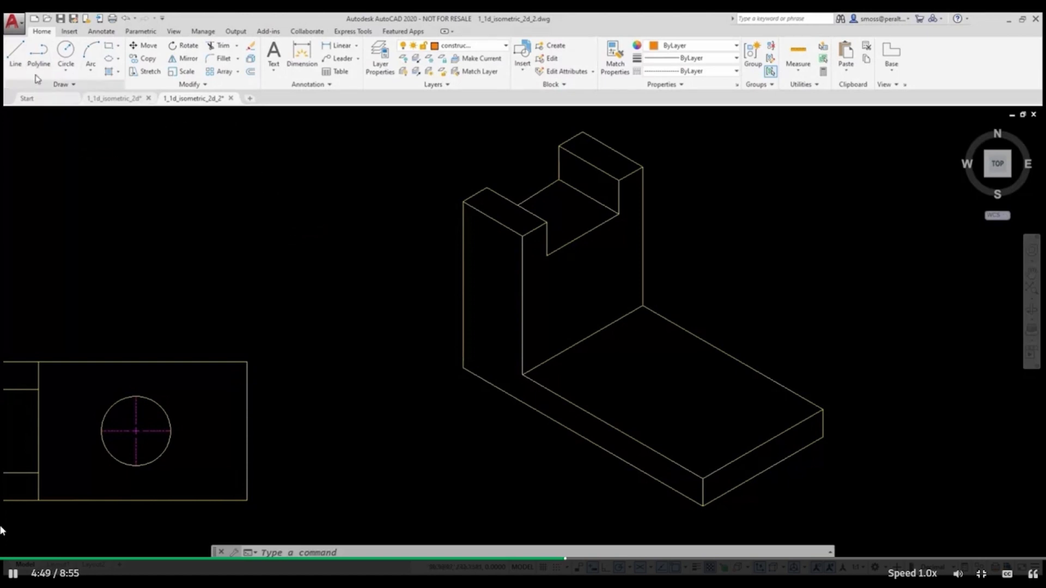
left_click(16, 53)
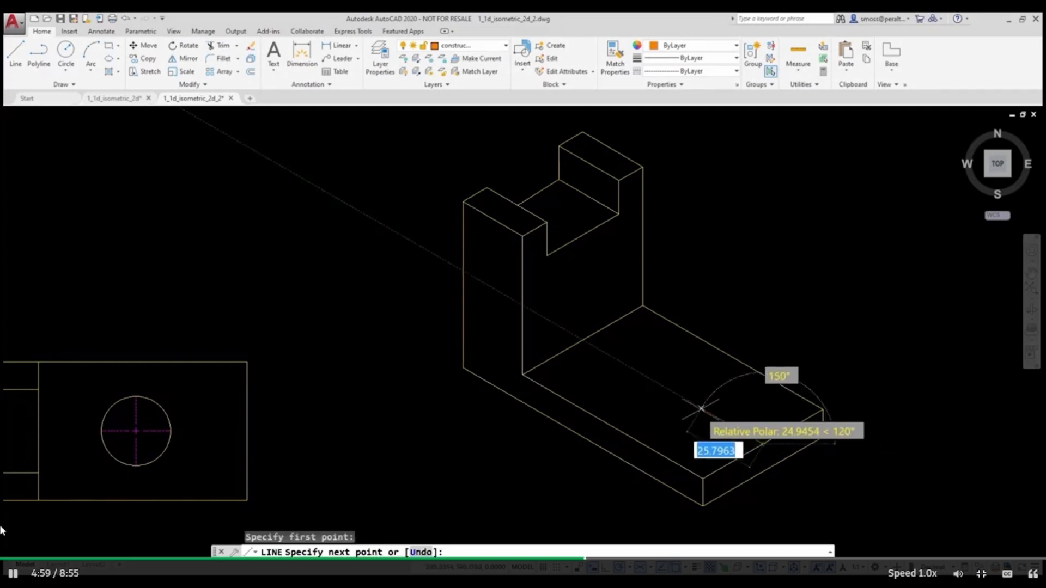
type("40")
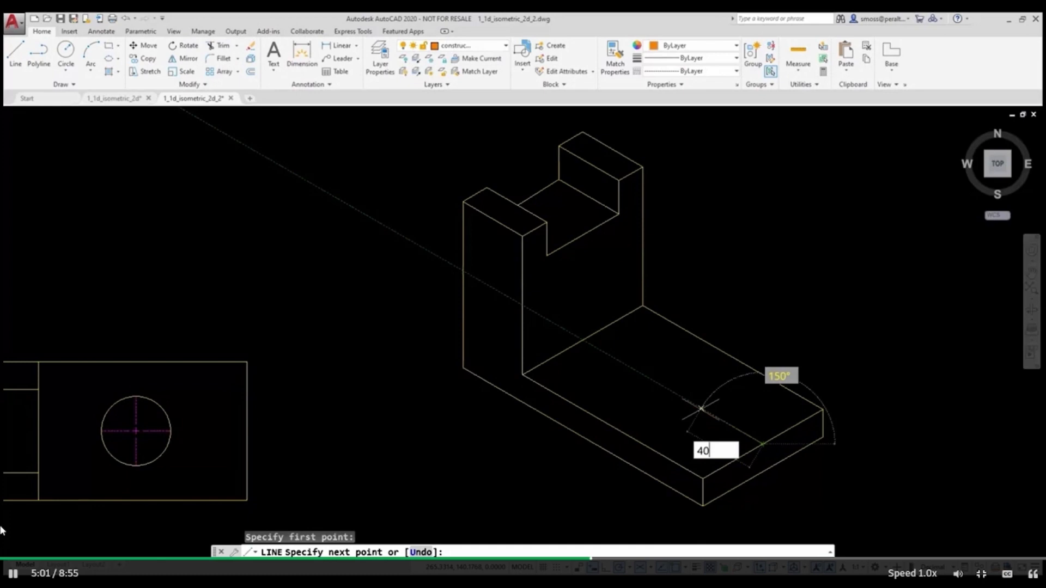
key("Return")
key("Return")
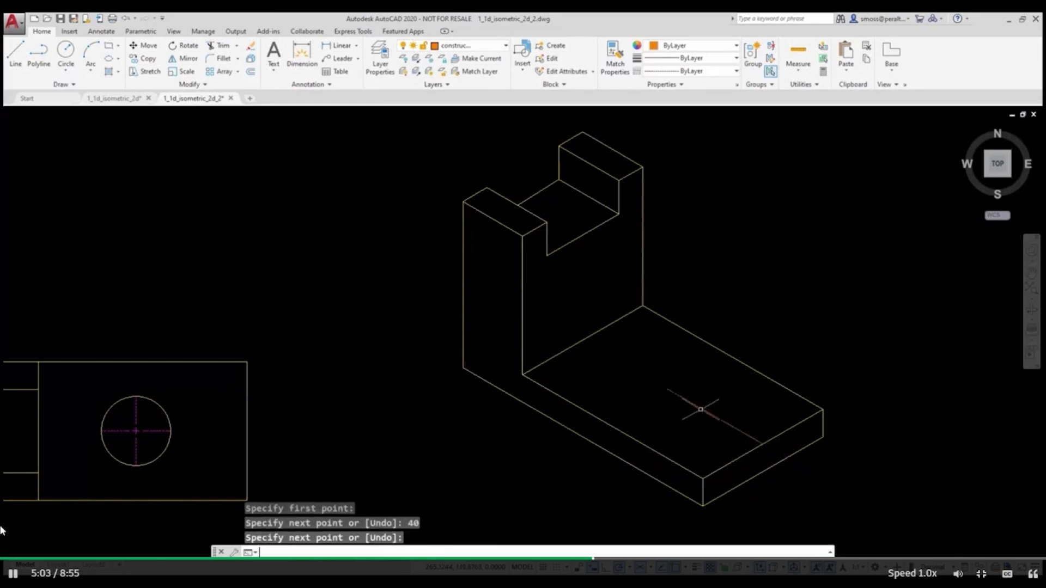
Check the lengths and spacing of the construction line and the base's far upper edge with Quick measure.
left_click(803, 75)
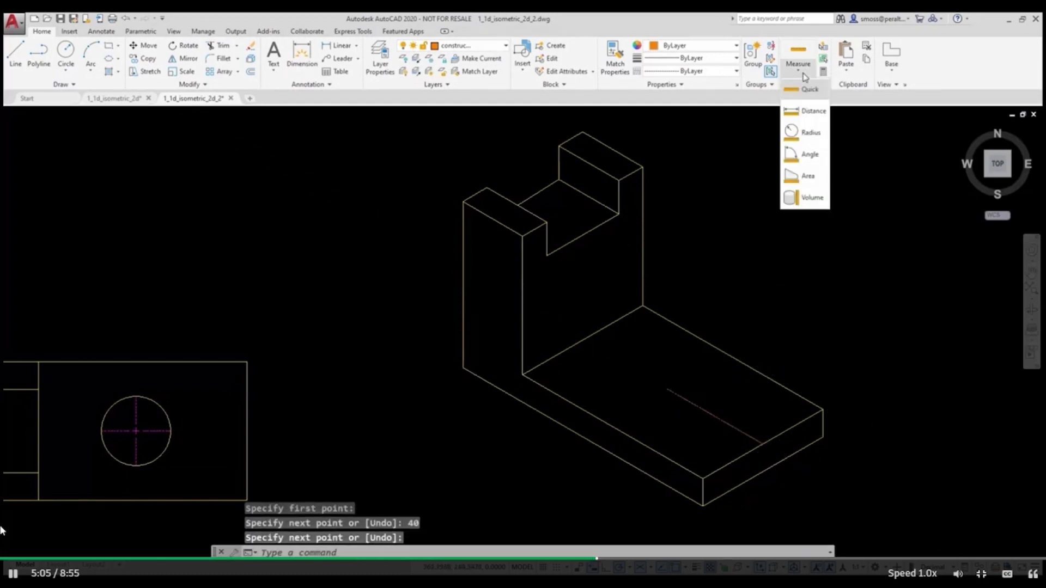
left_click(810, 90)
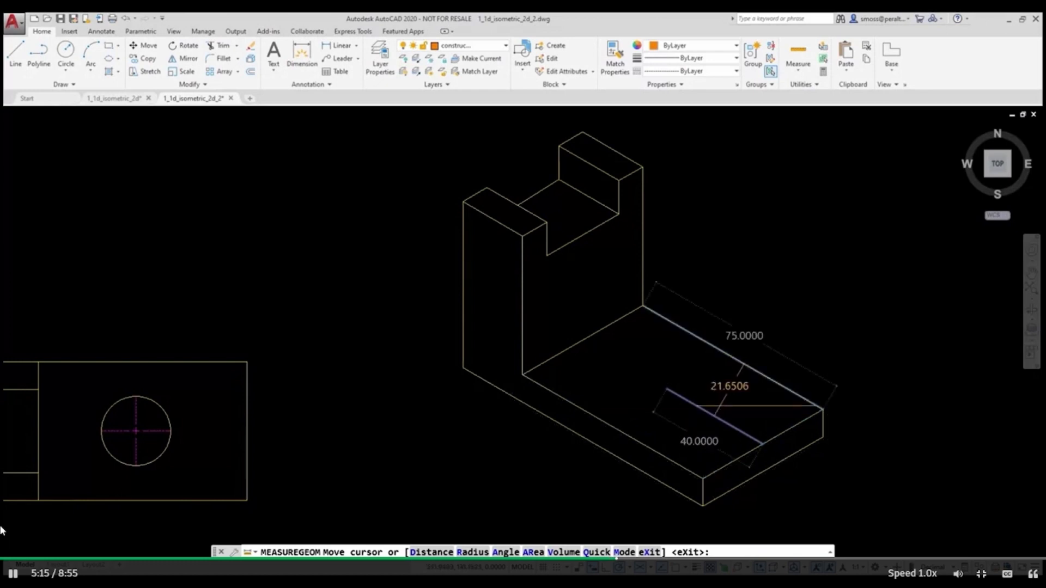
key("Escape")
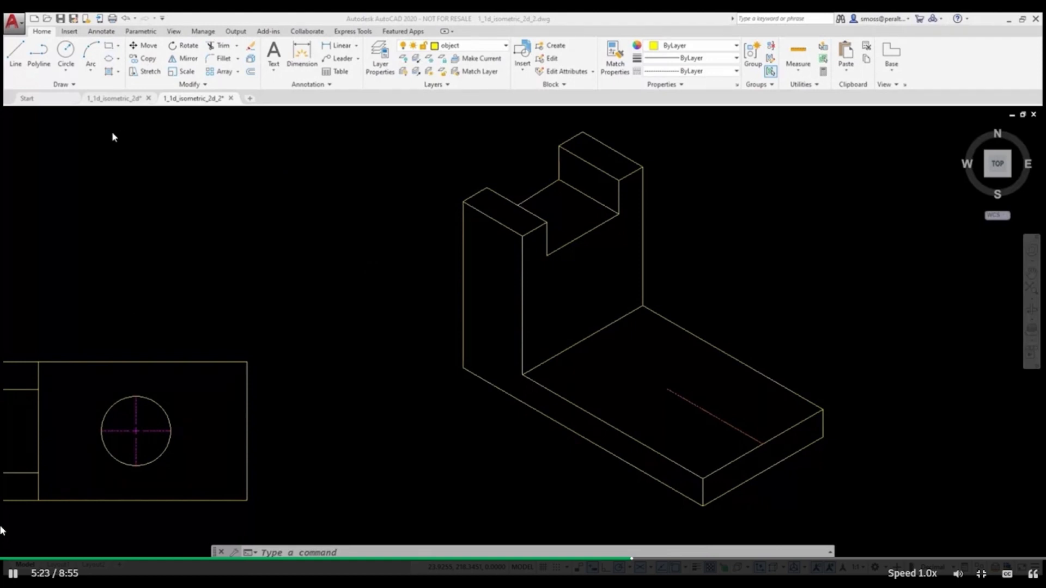
On the object layer, draw an isocircle of diameter 25 centred on the construction line's inner end.
left_click(118, 60)
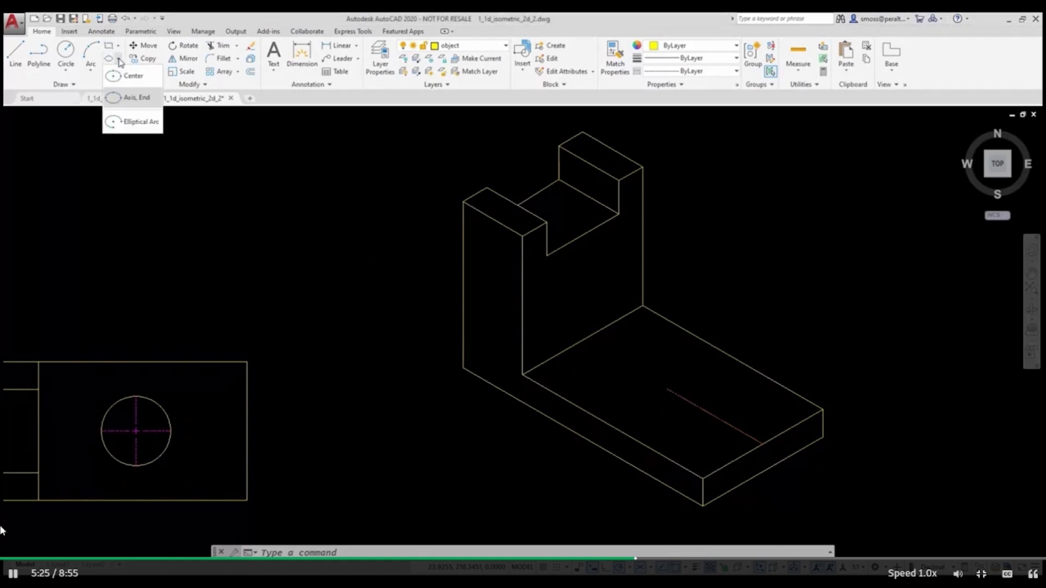
left_click(136, 100)
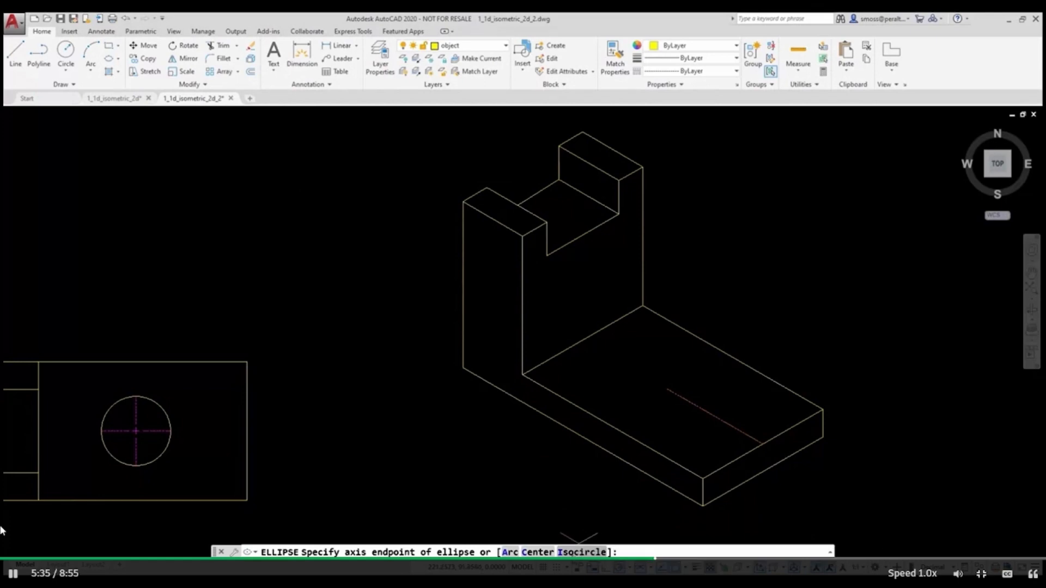
type("I")
key("Return")
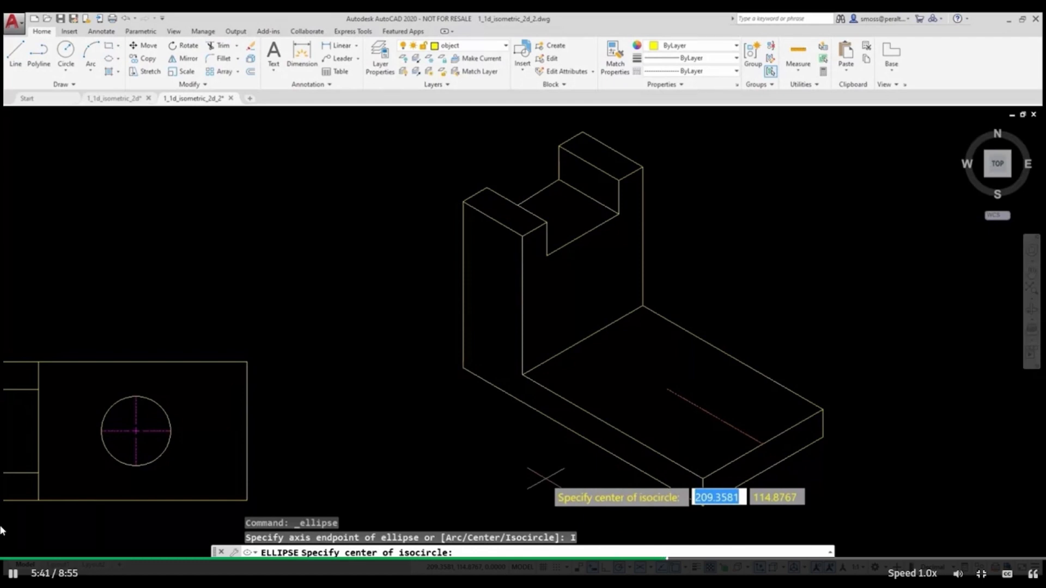
left_click(667, 389)
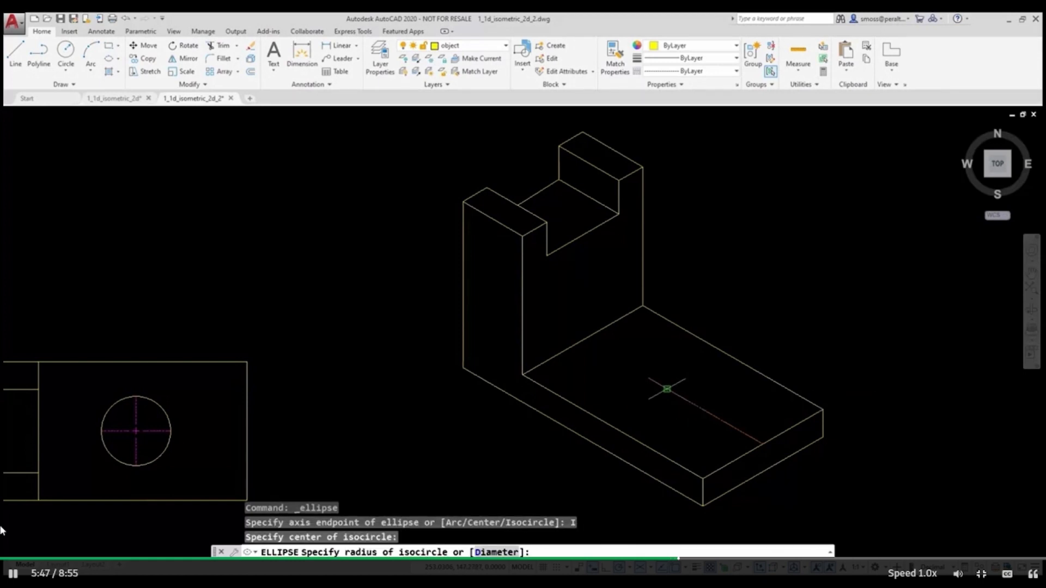
left_click(497, 551)
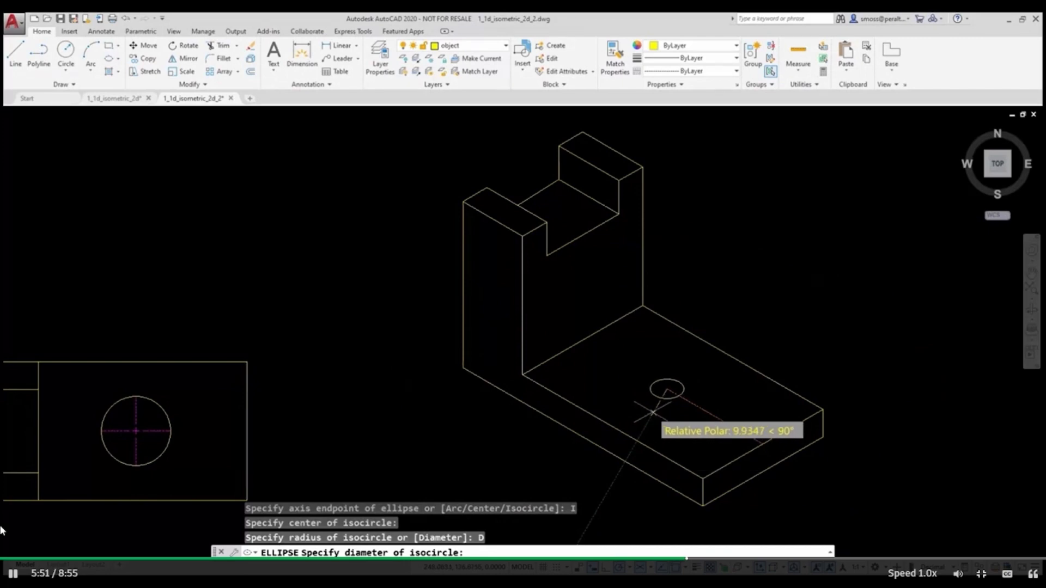
type("25")
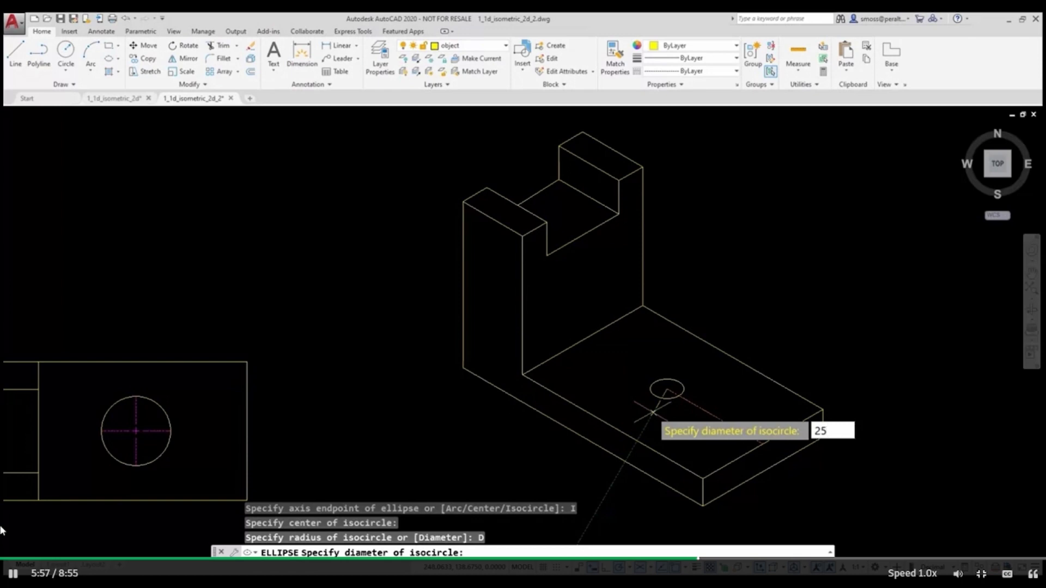
key("Return")
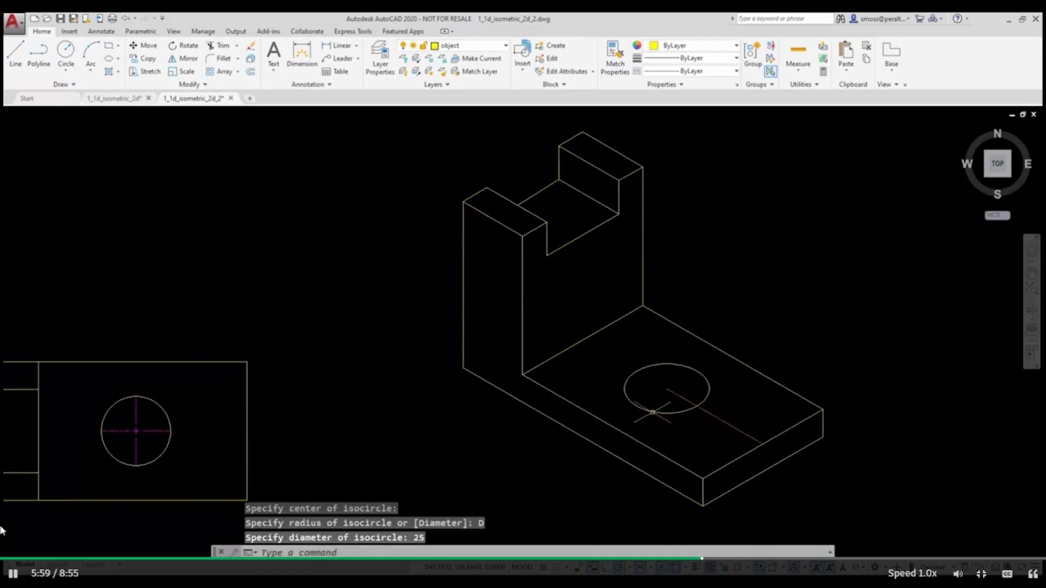
Move the construction line from the midpoint of the base end face's upper edge to the midpoint of its lower edge.
left_click(738, 429)
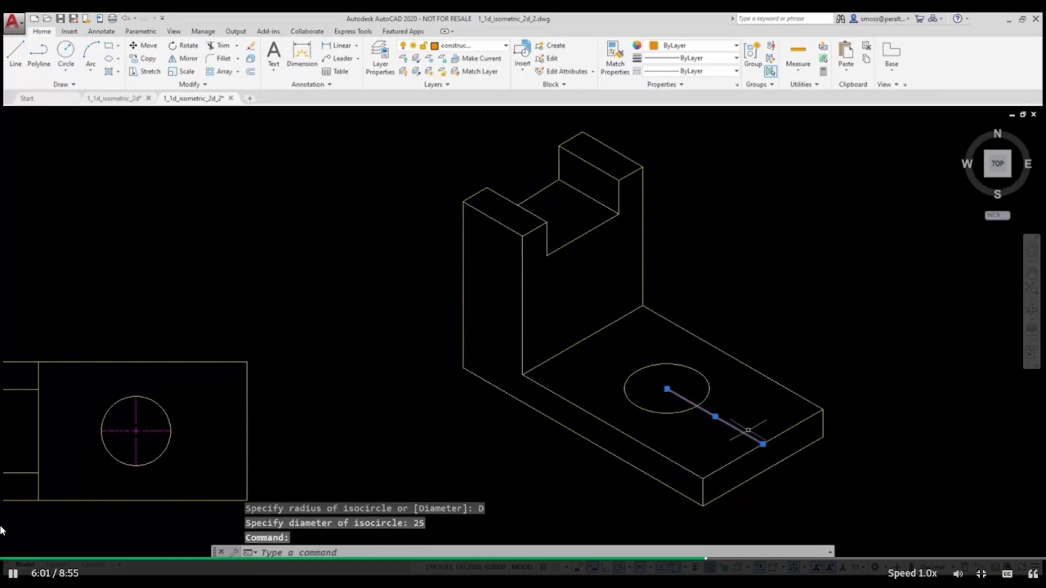
left_click(763, 444)
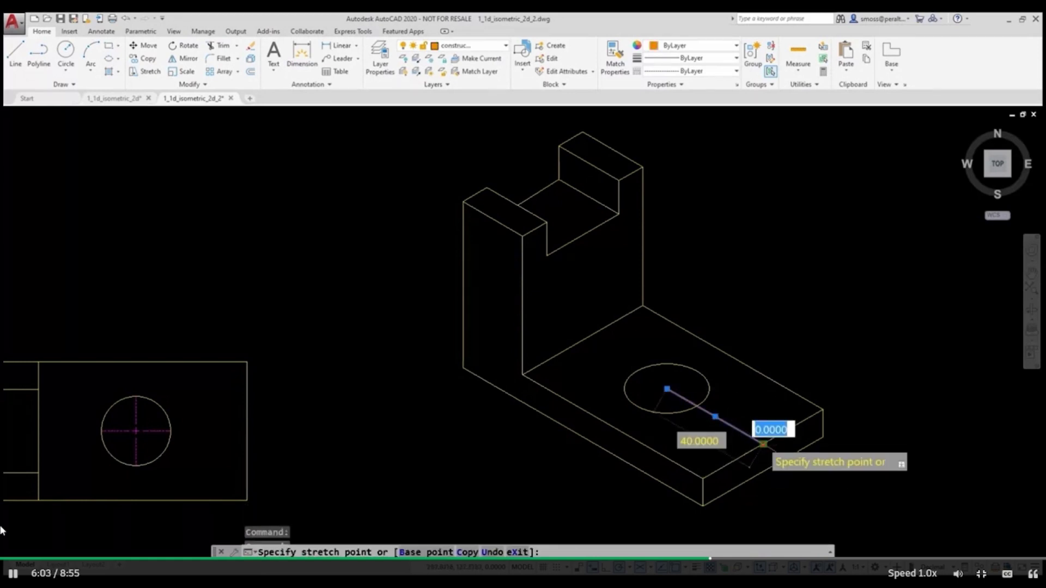
right_click(763, 444)
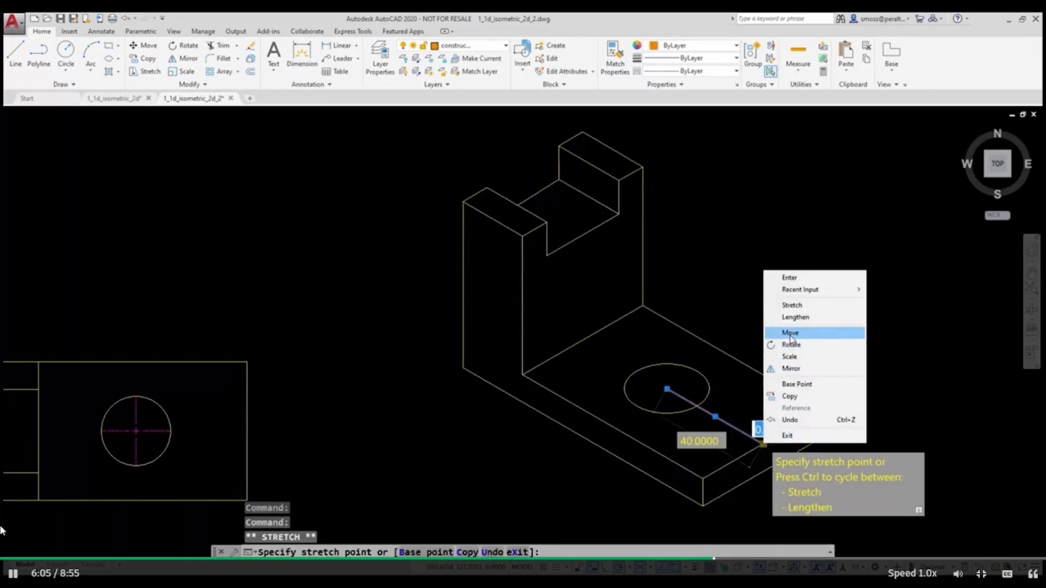
left_click(790, 332)
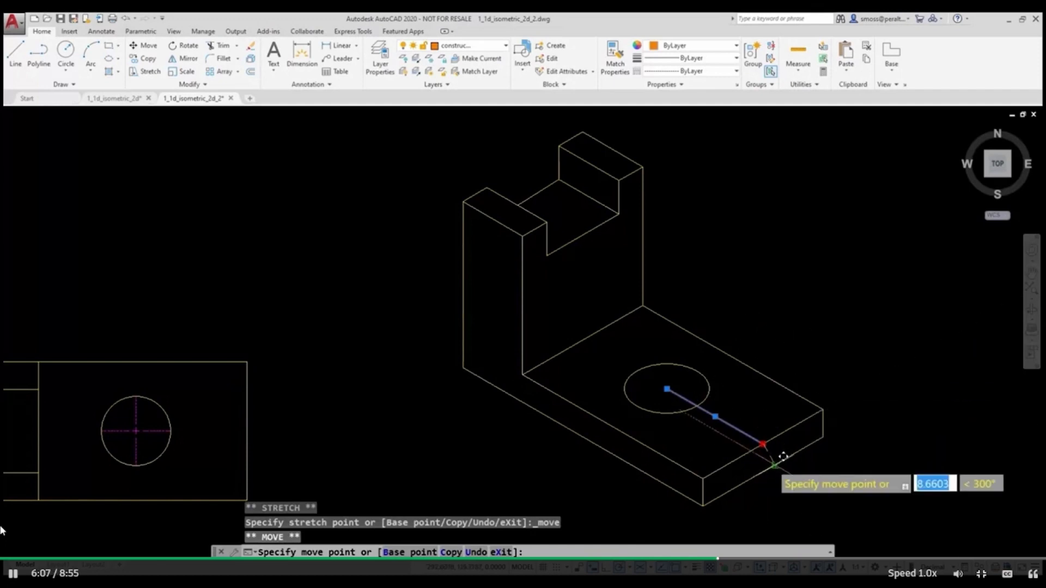
key("Escape")
Draw a second isocircle of diameter 25 centred on the inner end of the moved construction line.
right_click(298, 248)
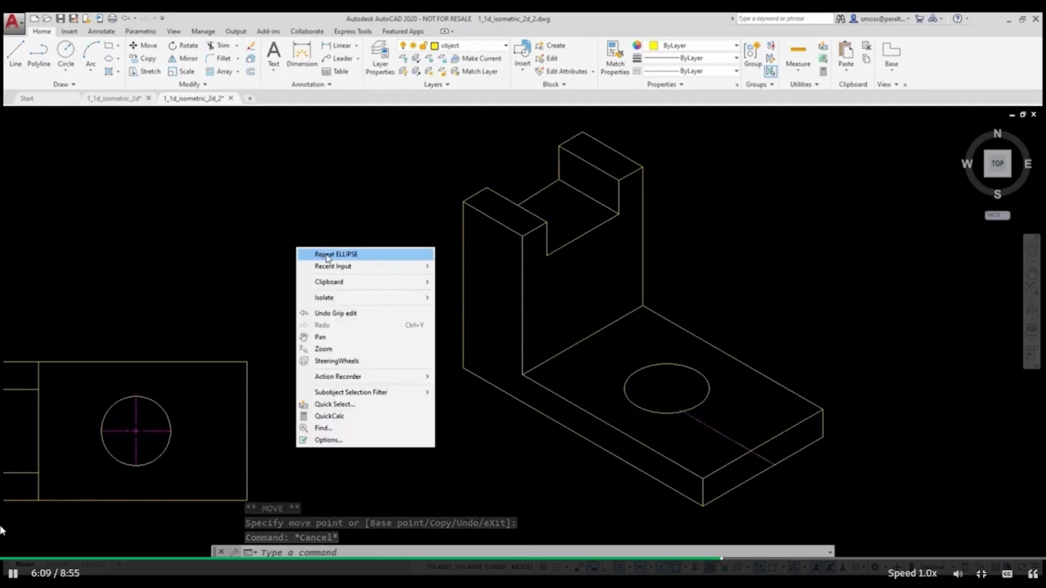
left_click(370, 255)
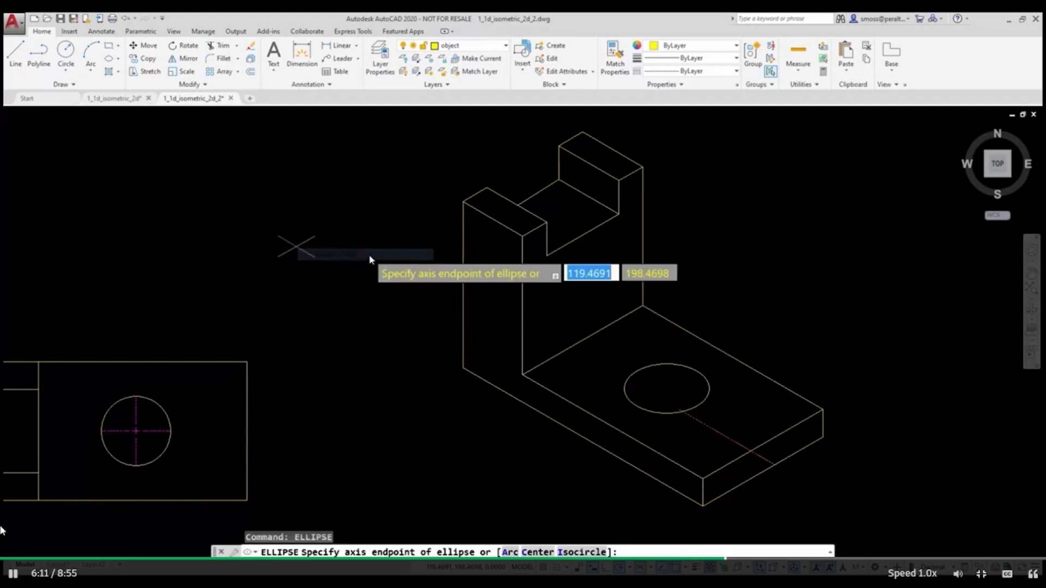
type("i")
key("Return")
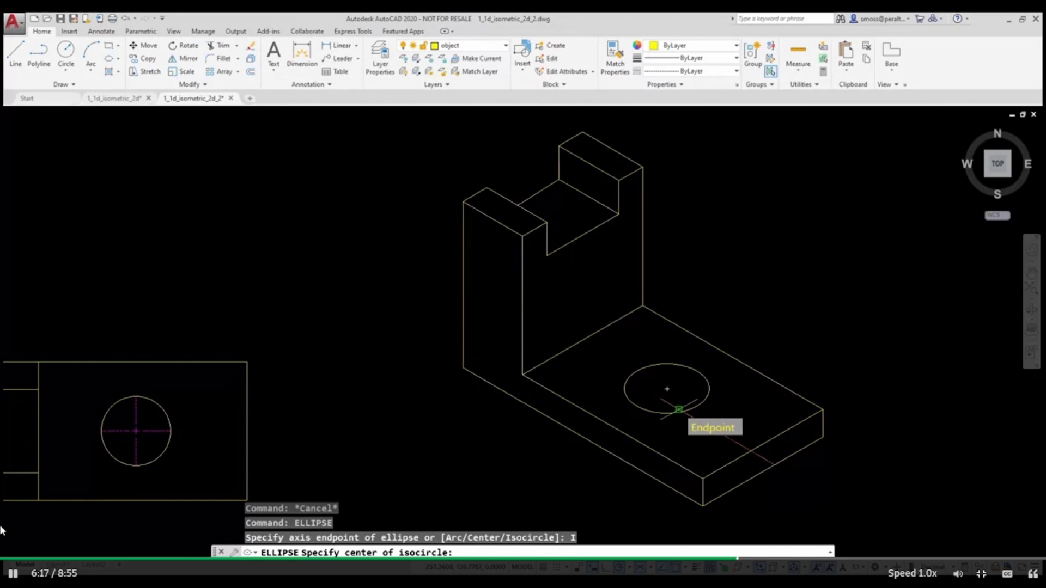
left_click(678, 409)
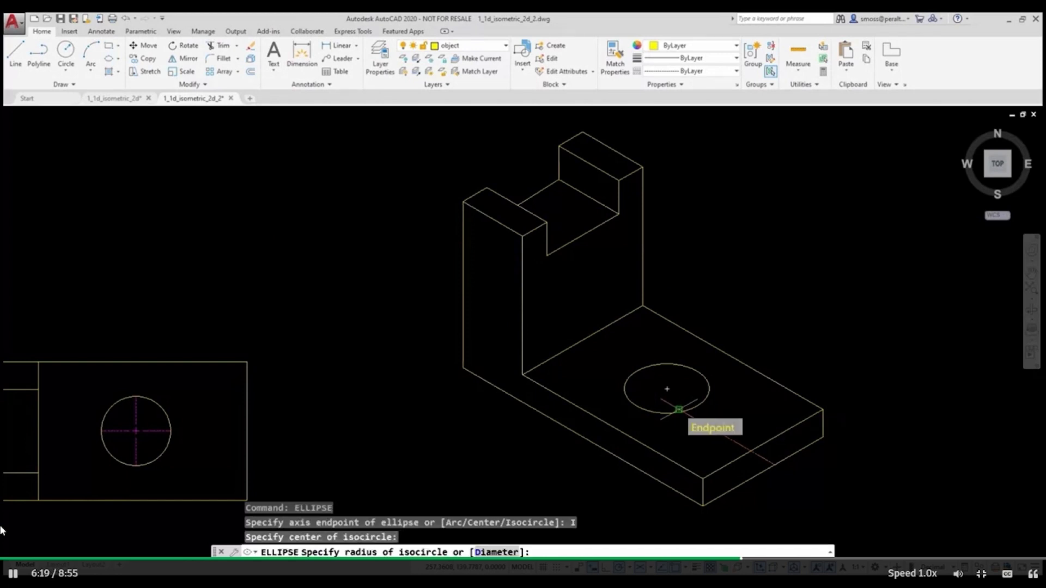
right_click(678, 410)
left_click(725, 462)
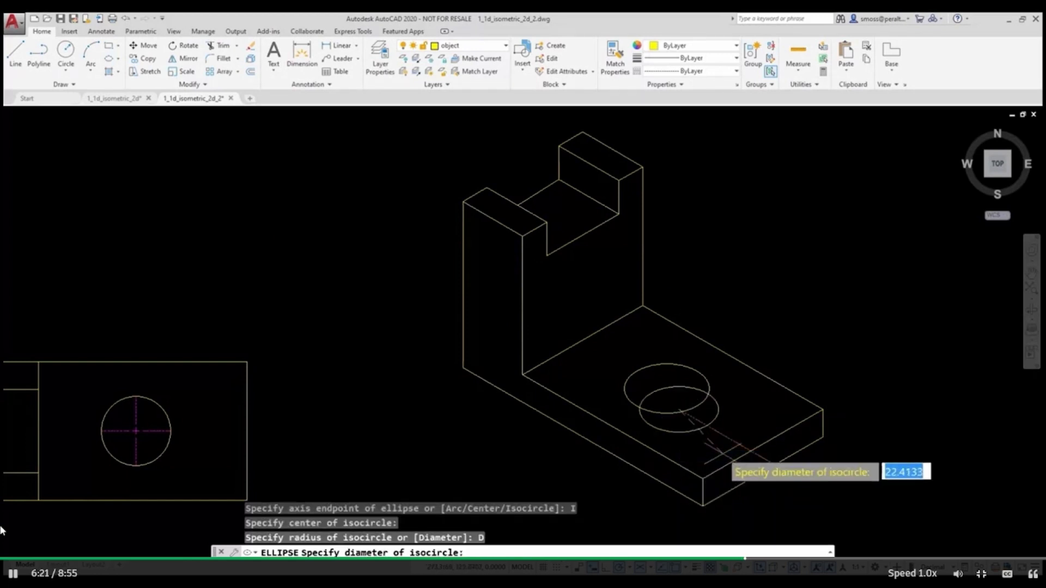
type("25")
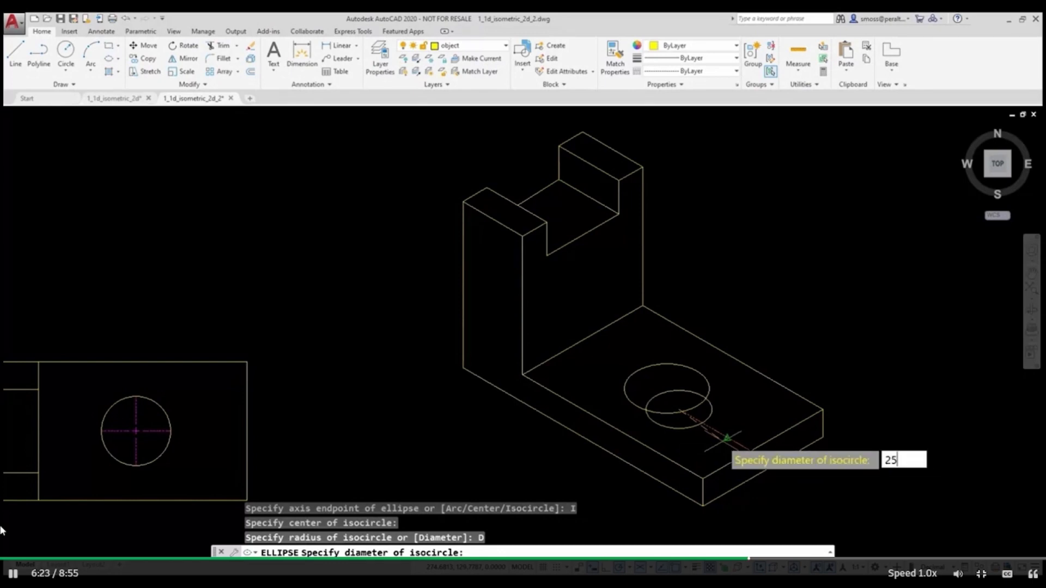
key("Return")
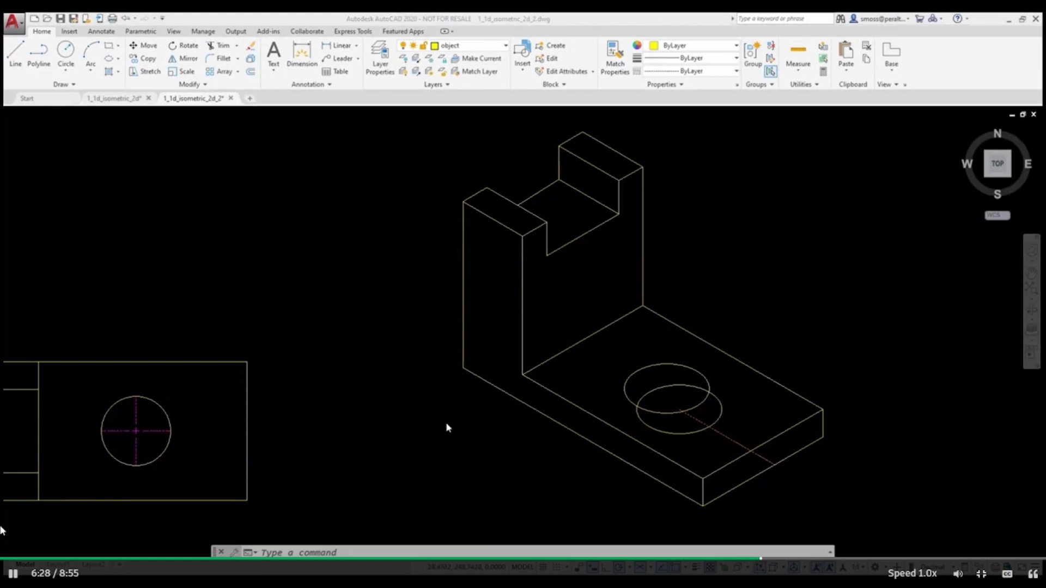
Erase the construction line that located the hole's lower isocircle.
left_click(719, 433)
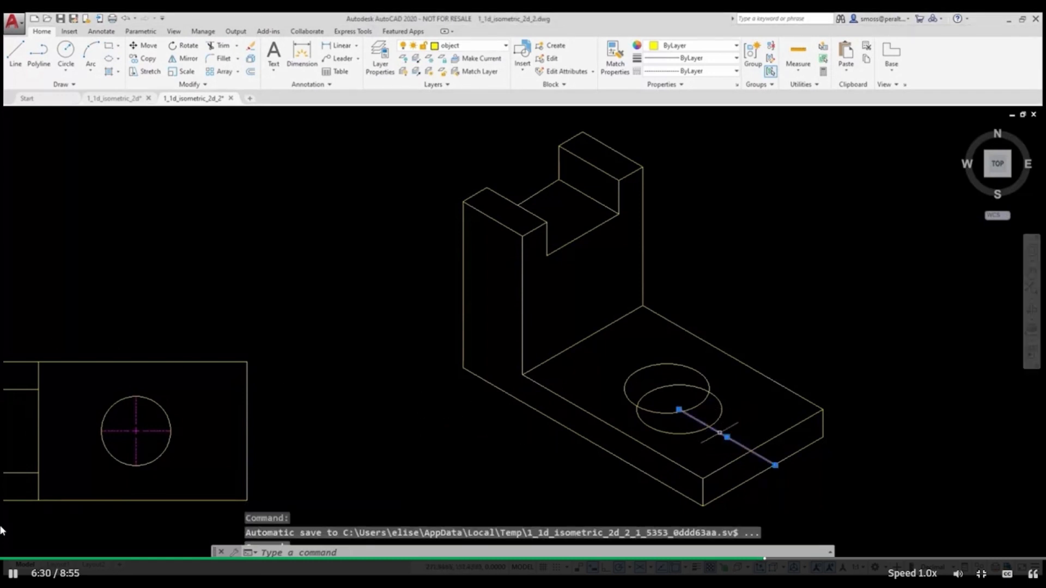
right_click(718, 435)
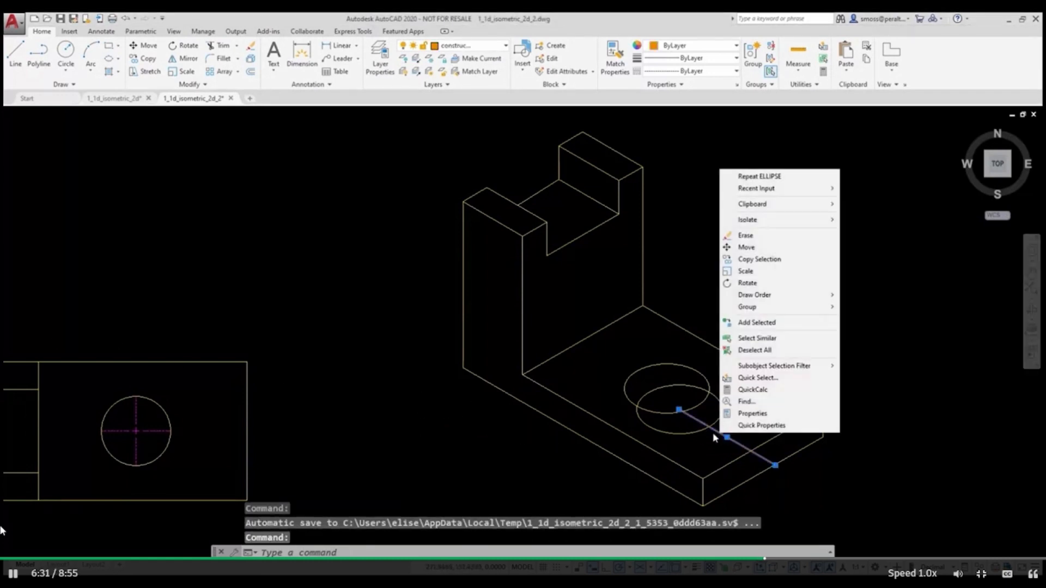
left_click(744, 236)
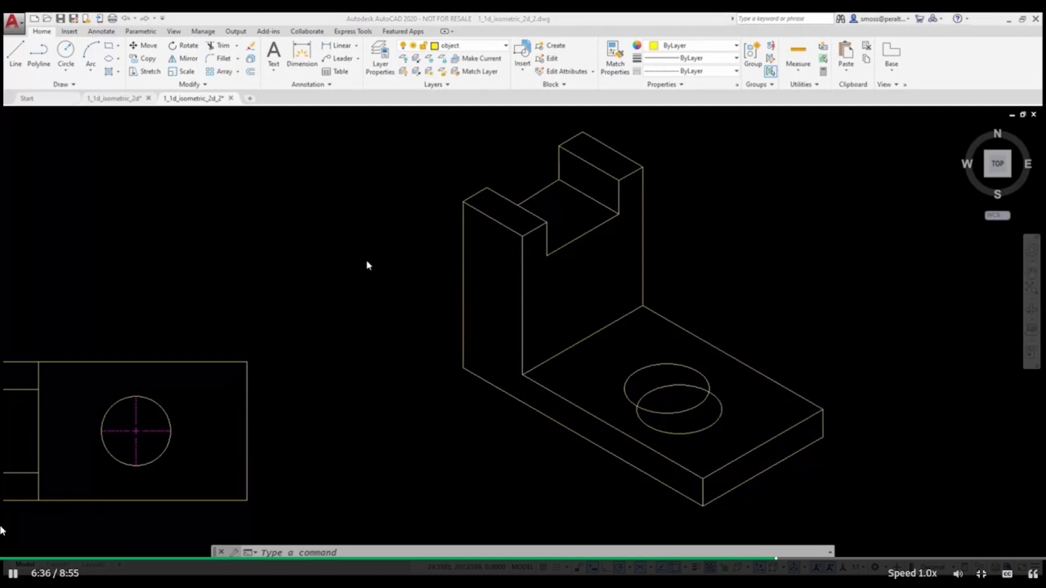
Trim away the part of the lower isocircle outside the upper one, using all objects as cutting edges.
left_click(220, 46)
key("Return")
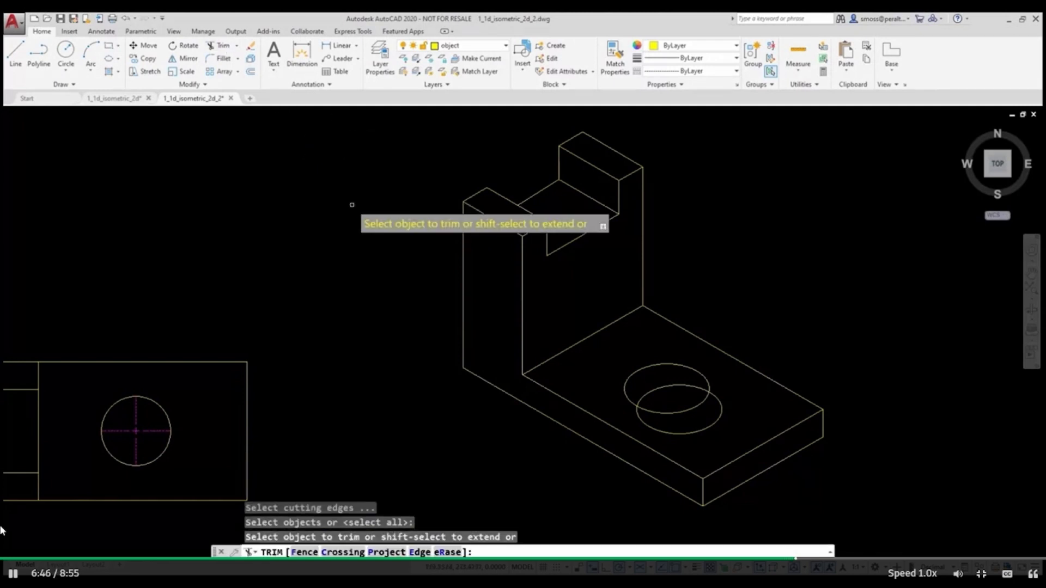
left_click(718, 399)
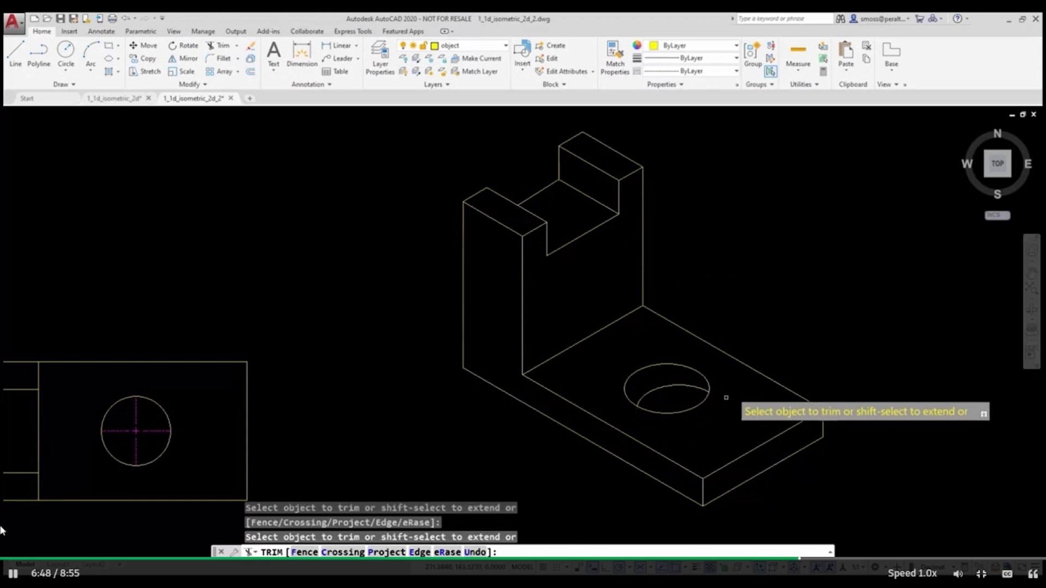
right_click(741, 292)
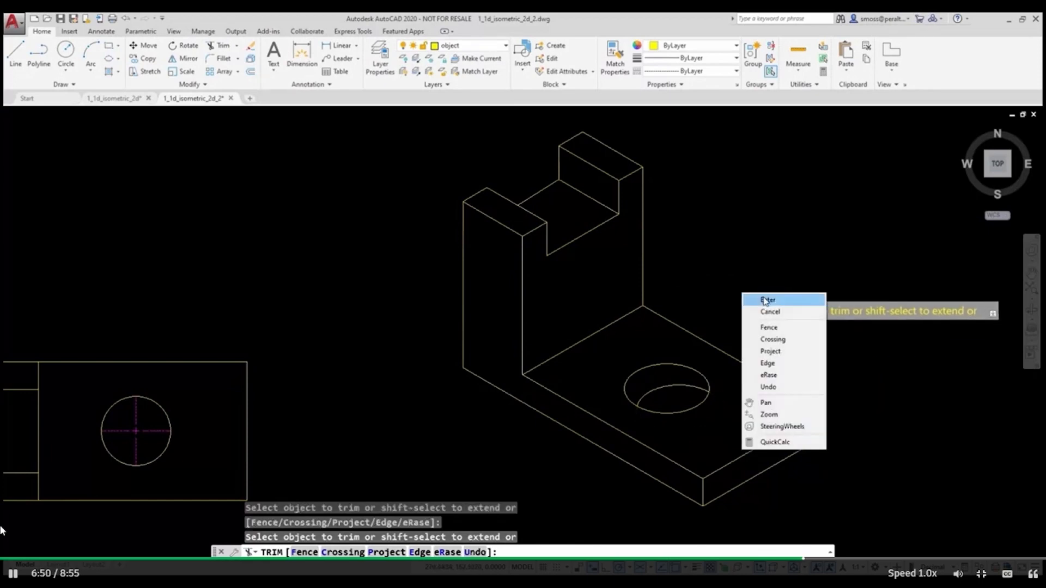
left_click(763, 299)
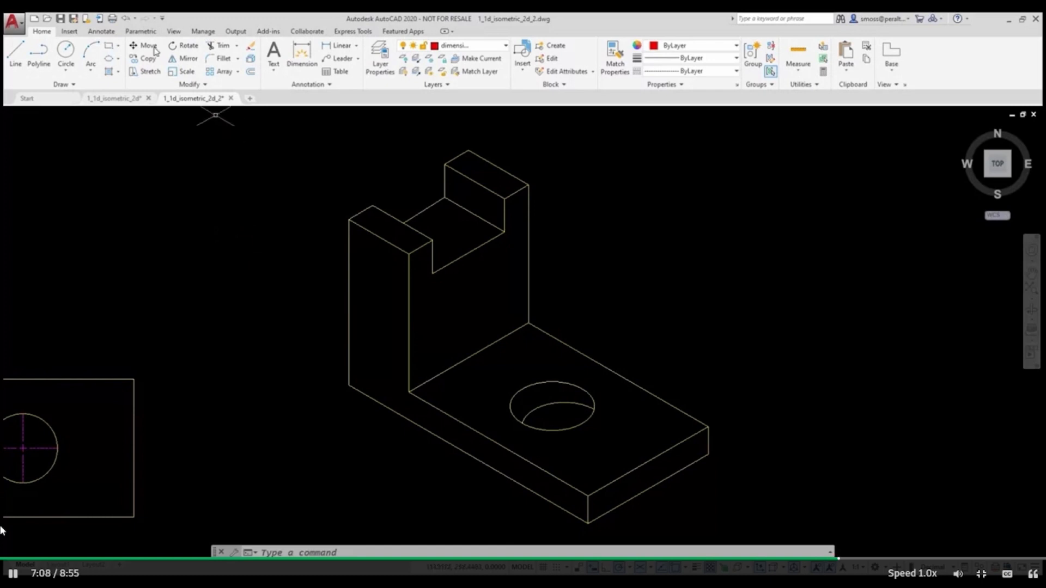
Add an aligned dimension to the outer vertical edge of the upright, placed outside the bracket.
left_click(102, 31)
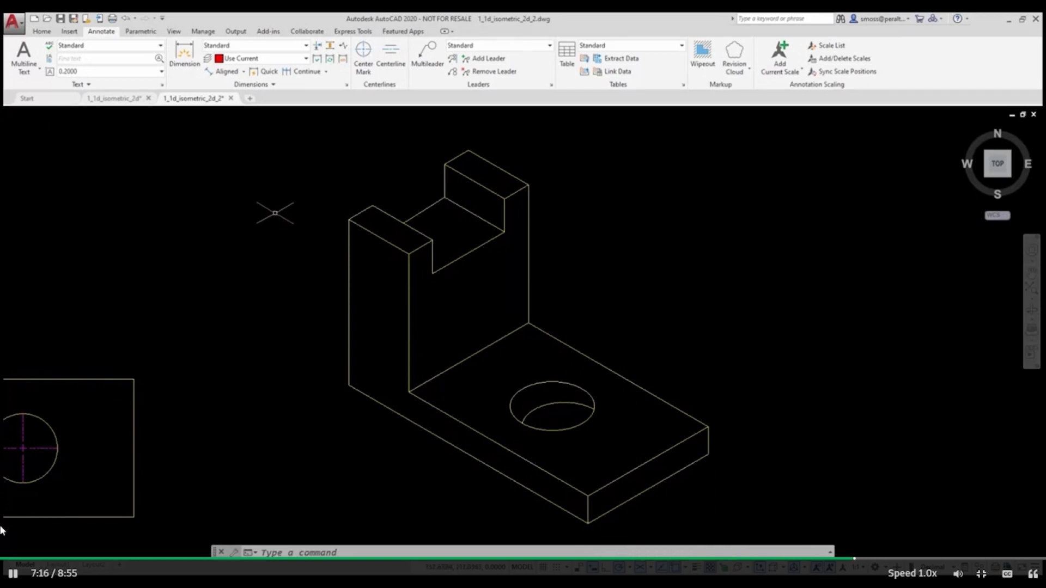
left_click(223, 71)
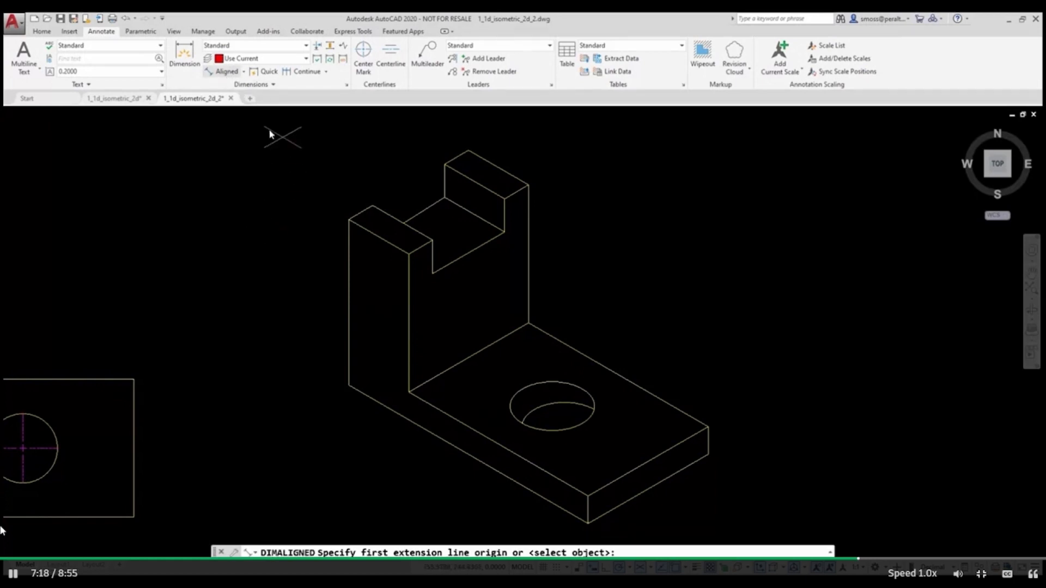
left_click(348, 219)
left_click(348, 385)
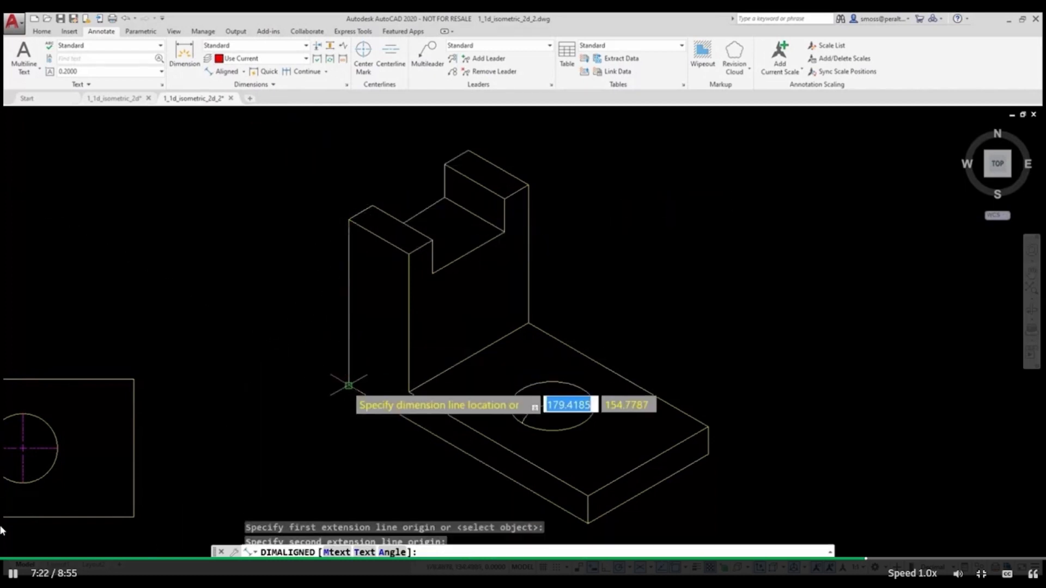
left_click(278, 325)
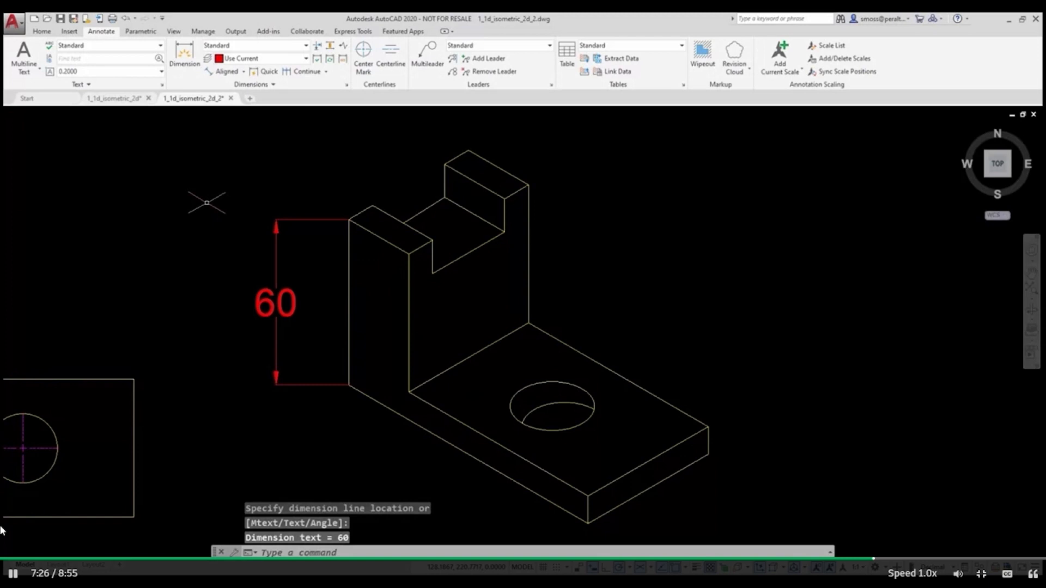
Oblique the upright's height dimension to an angle of 30°.
left_click(242, 84)
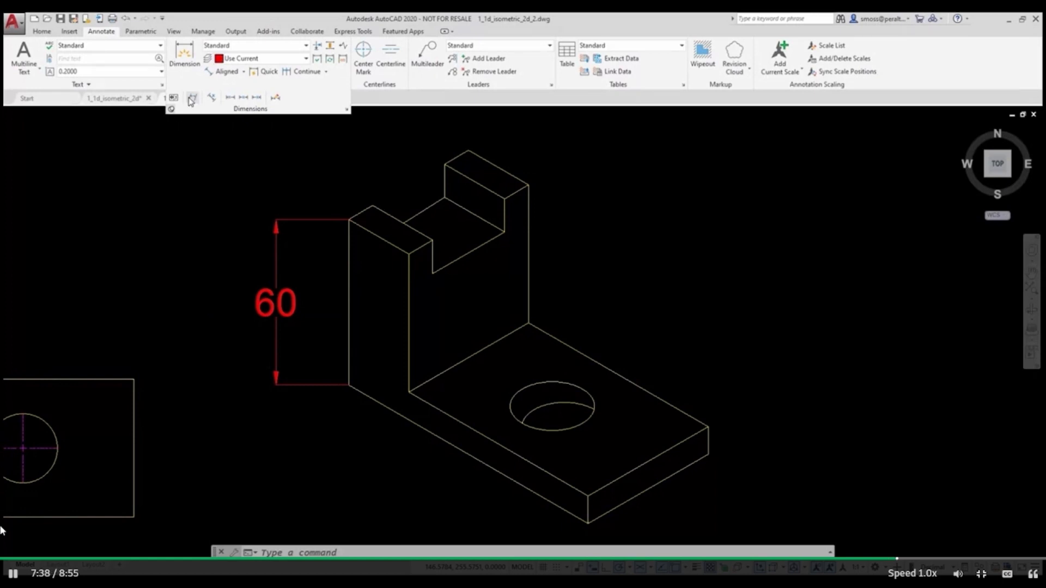
left_click(191, 100)
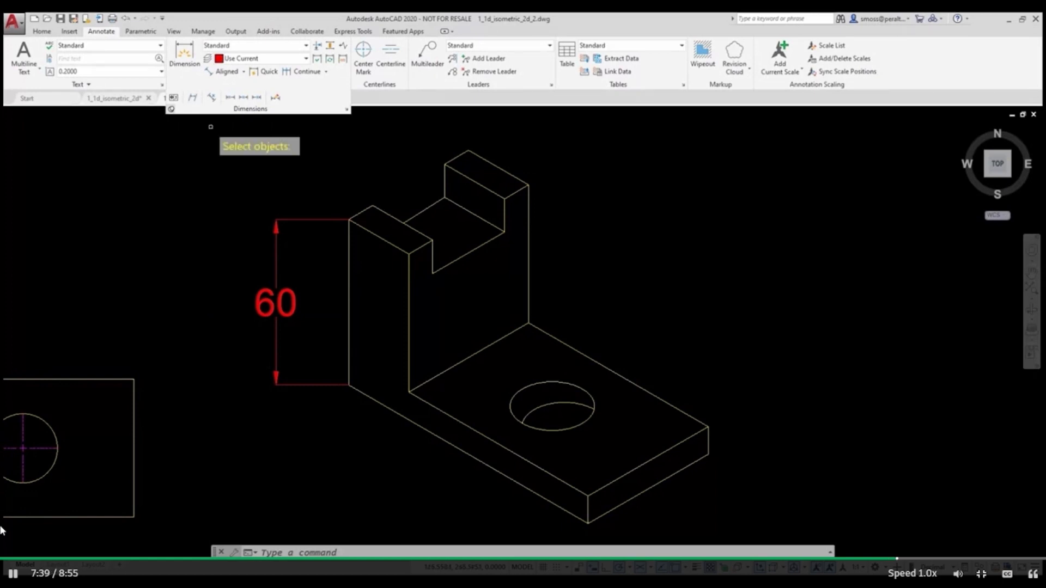
left_click(288, 220)
key("Return")
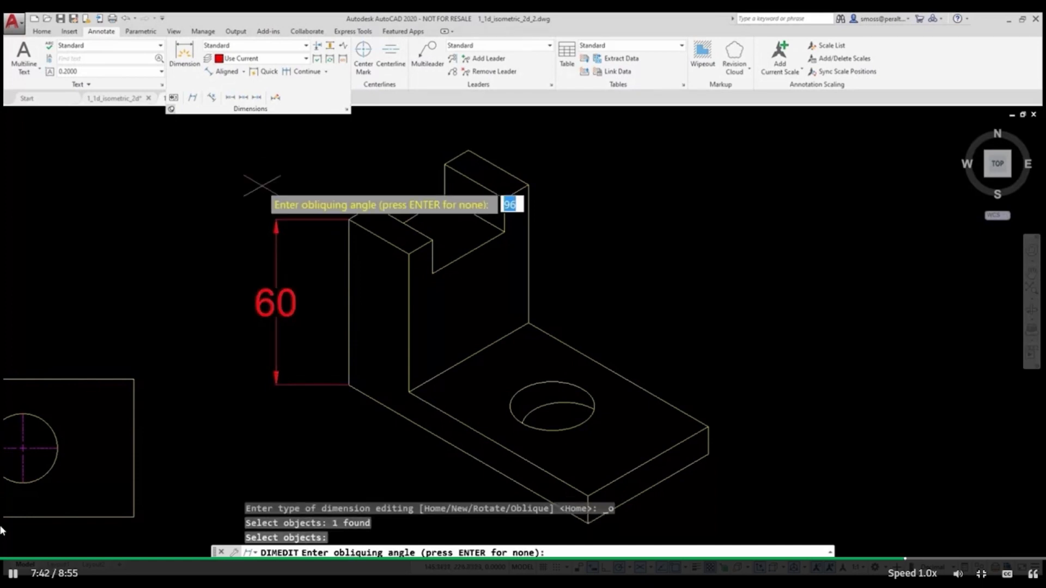
type("30")
key("Return")
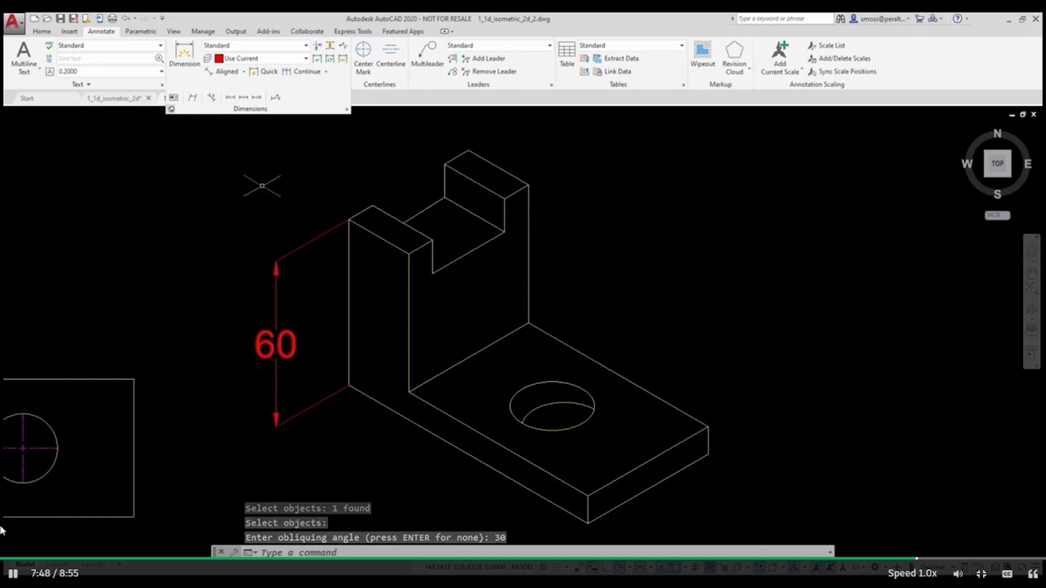
Add an aligned dimension to the vertical edge of the notch, placed outside the bracket on the far side.
left_click(224, 71)
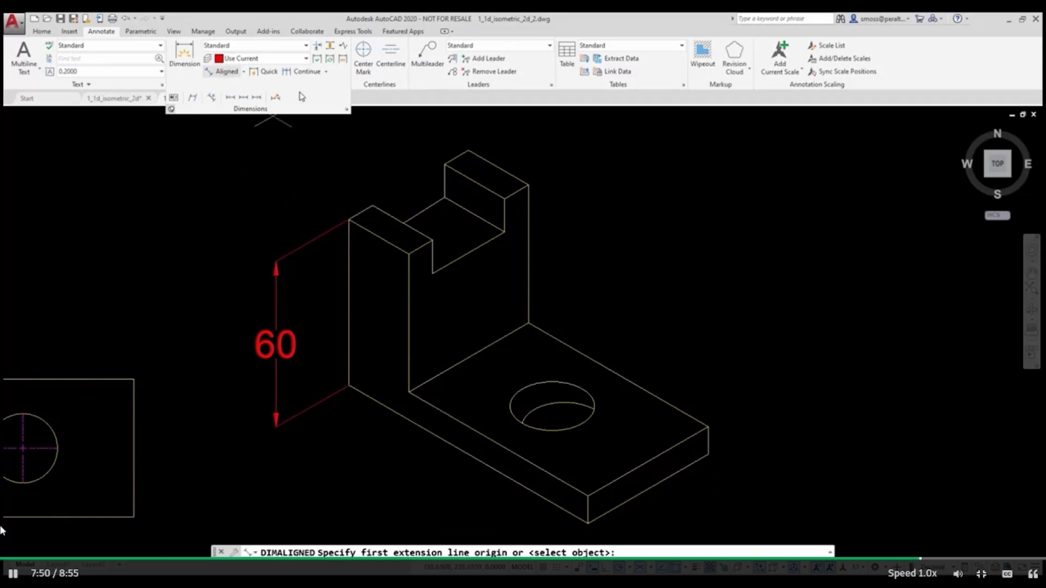
left_click(504, 199)
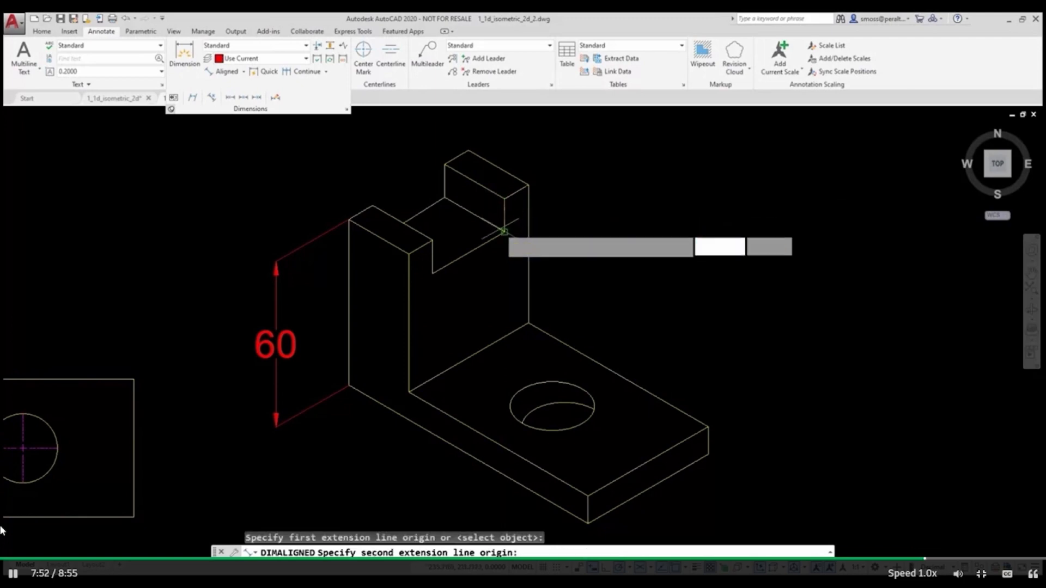
left_click(504, 231)
left_click(614, 213)
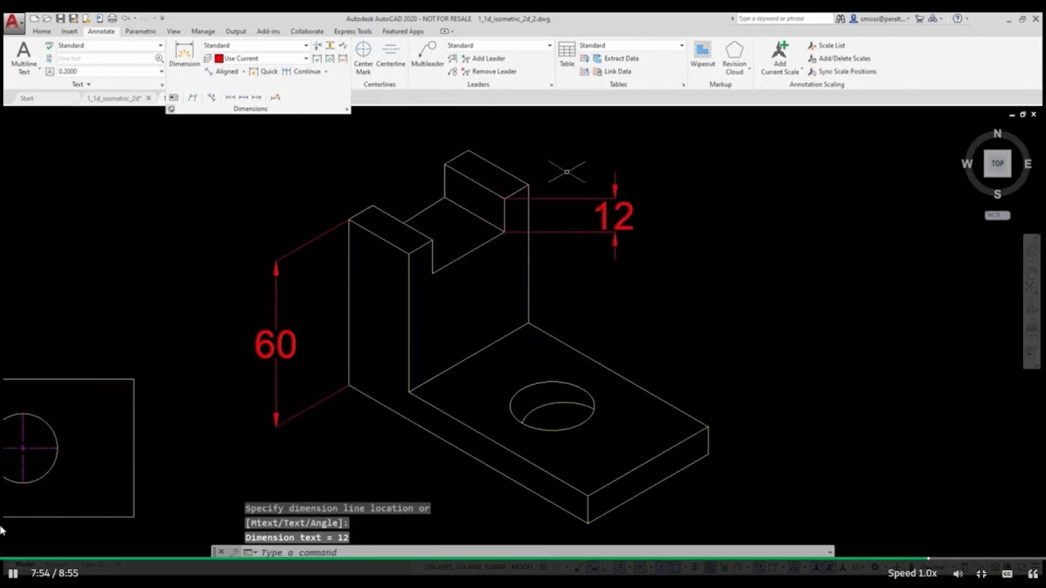
Oblique the notch depth dimension to an angle of 30°.
left_click(193, 98)
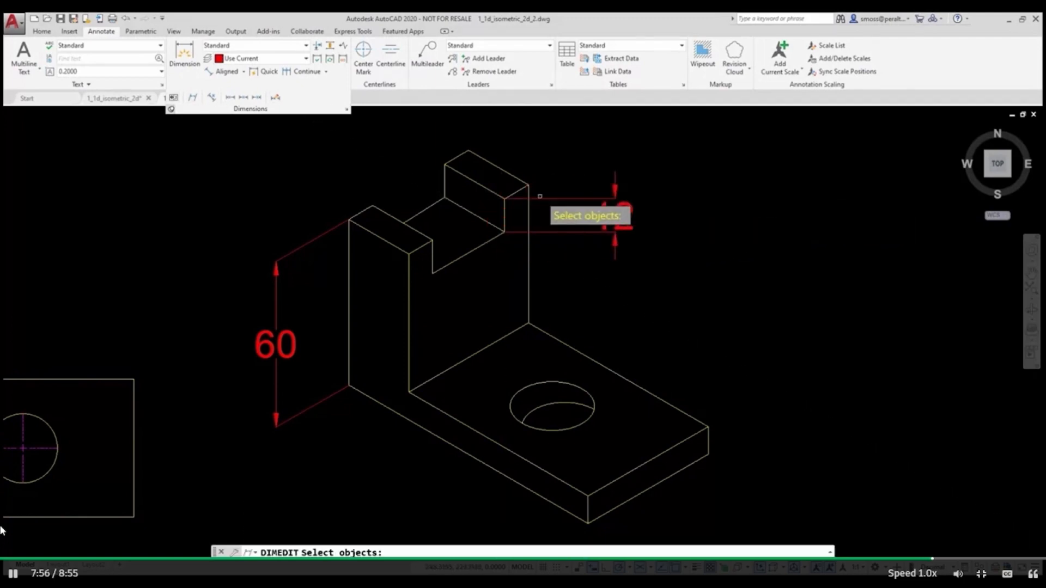
left_click(553, 199)
key("Return")
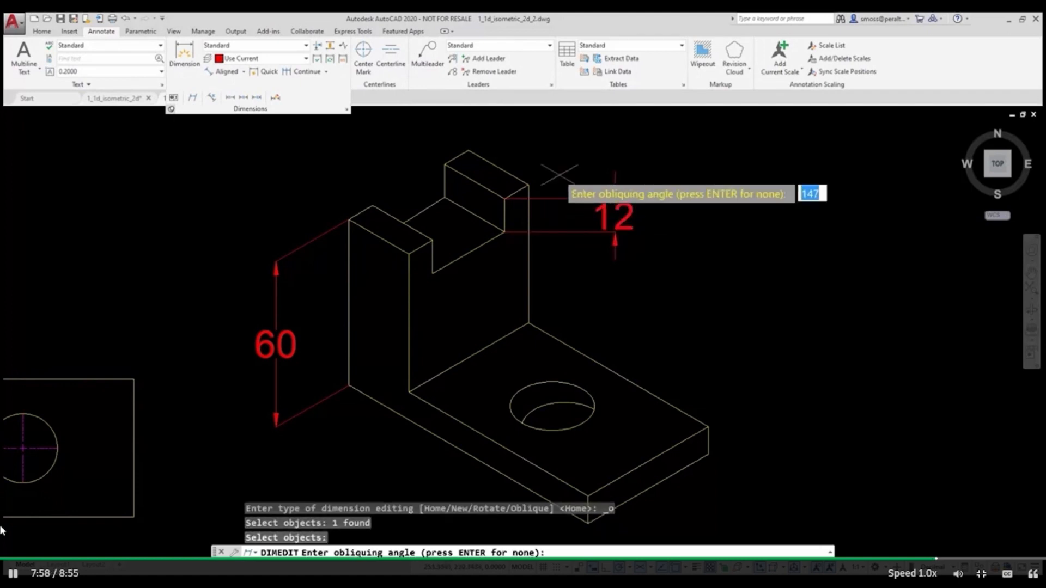
type("30")
key("Return")
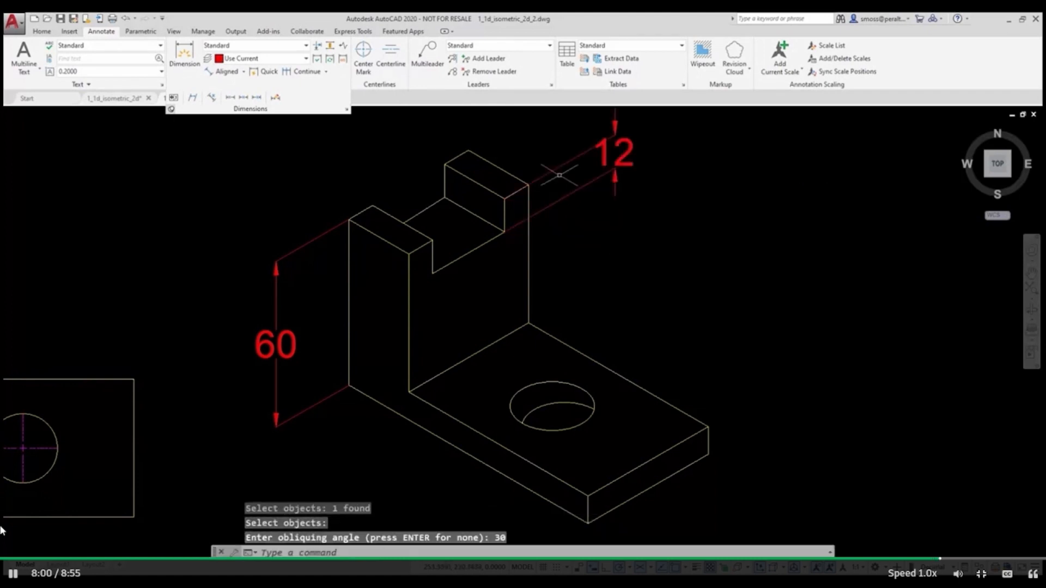
Set the notch depth dimension's obliquing angle to -30°.
middle_click_drag(633, 209, 591, 272)
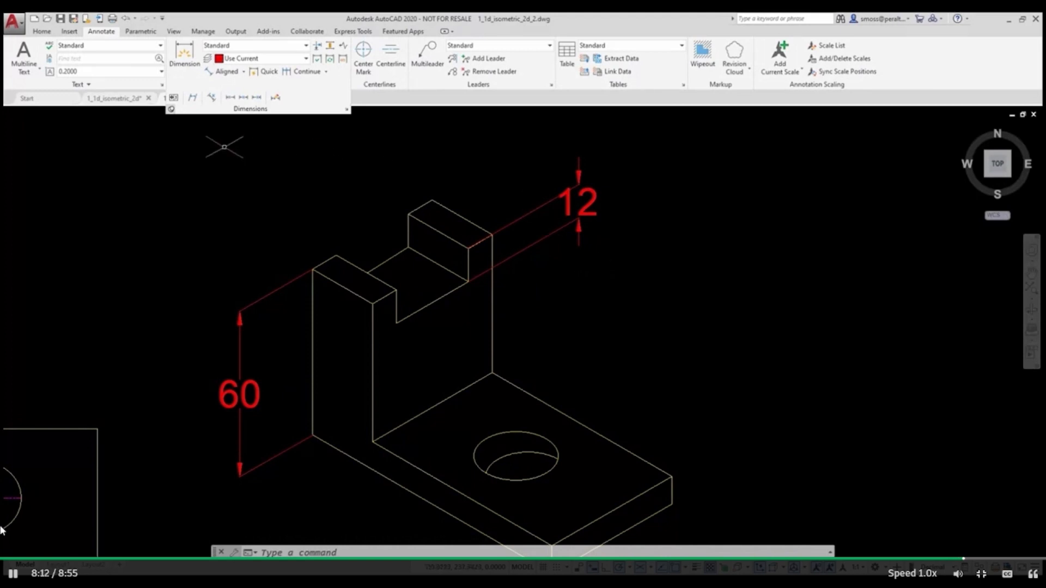
left_click(192, 97)
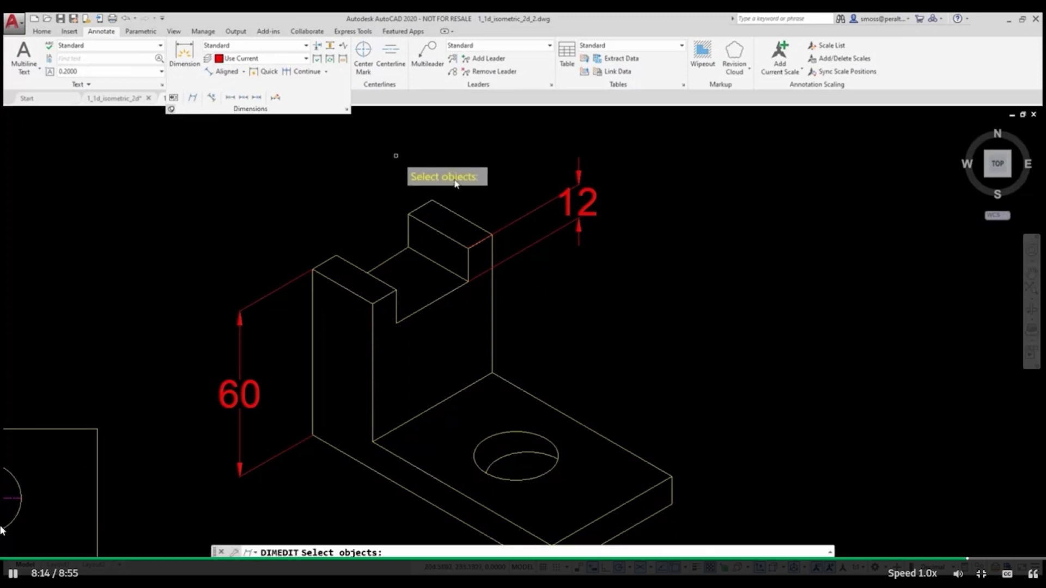
left_click(521, 217)
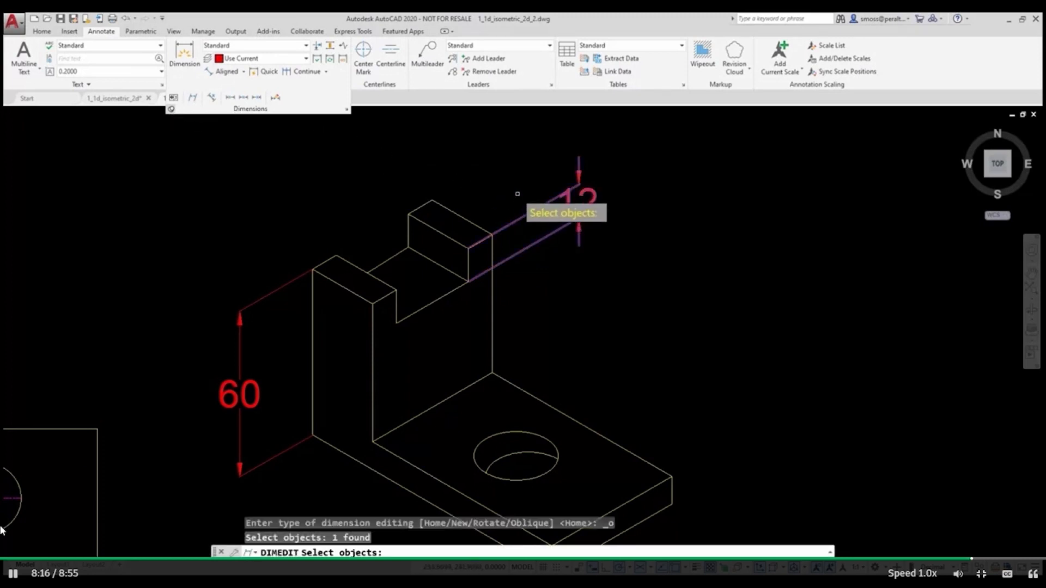
key("Return")
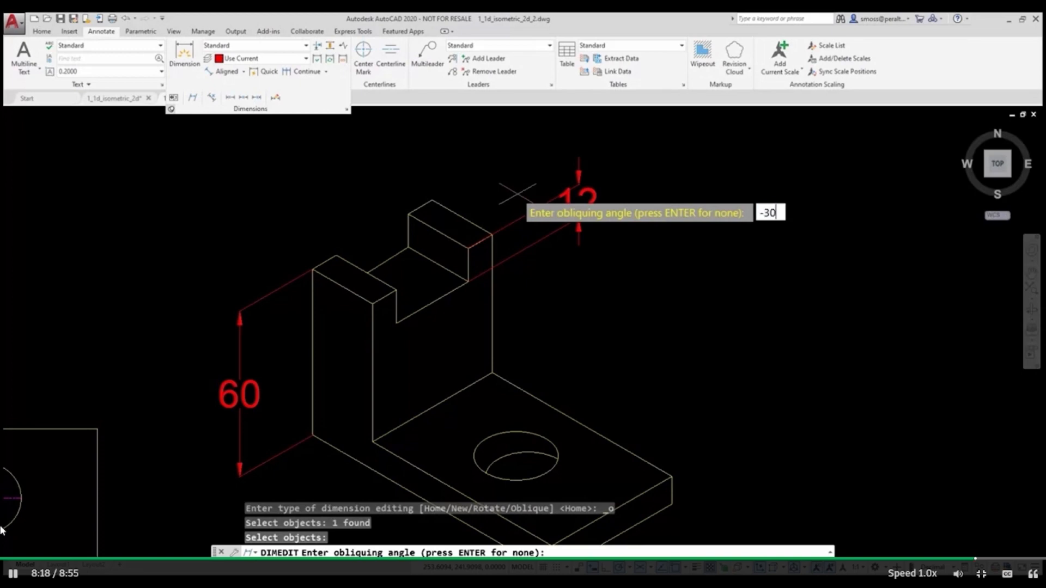
key("Return")
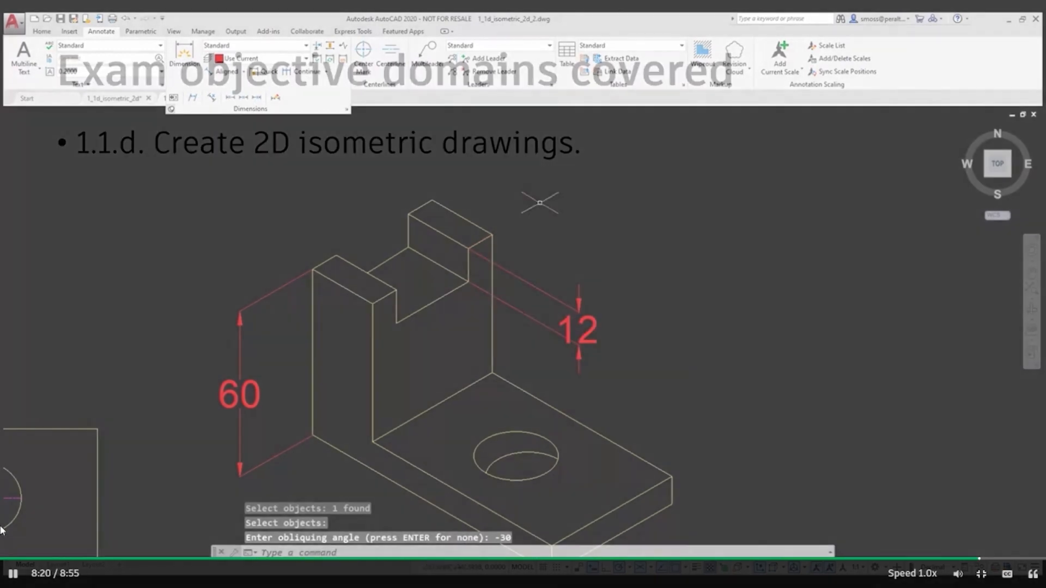